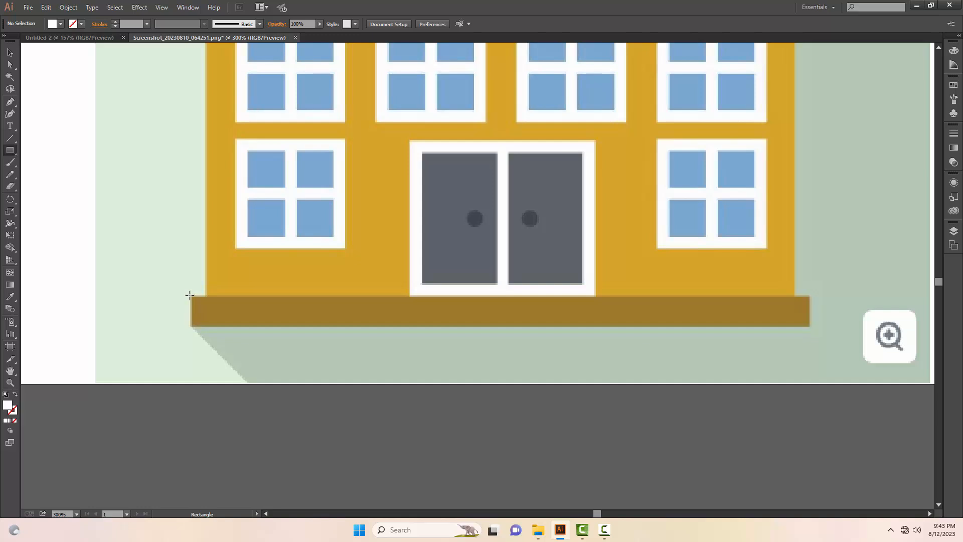
Trace the house's brown base strip with a rectangle spanning its full width
{"action": "left_click_drag", "start_coordinate": [191, 295], "coordinate": [793, 327]}
{"action": "left_click_drag", "start_coordinate": [792, 327], "coordinate": [808, 327]}
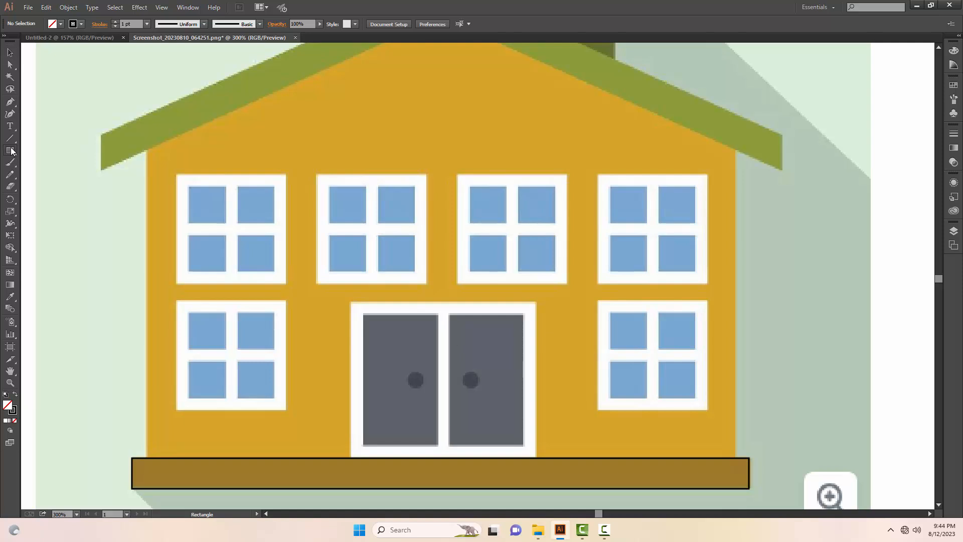
Draw a five-pointed star about 164 by 156 px over the upper-left windows
{"action": "left_click_drag", "start_coordinate": [10, 150], "coordinate": [59, 199]}
{"action": "left_click_drag", "start_coordinate": [314, 241], "coordinate": [391, 345]}
{"action": "key", "text": "v"}
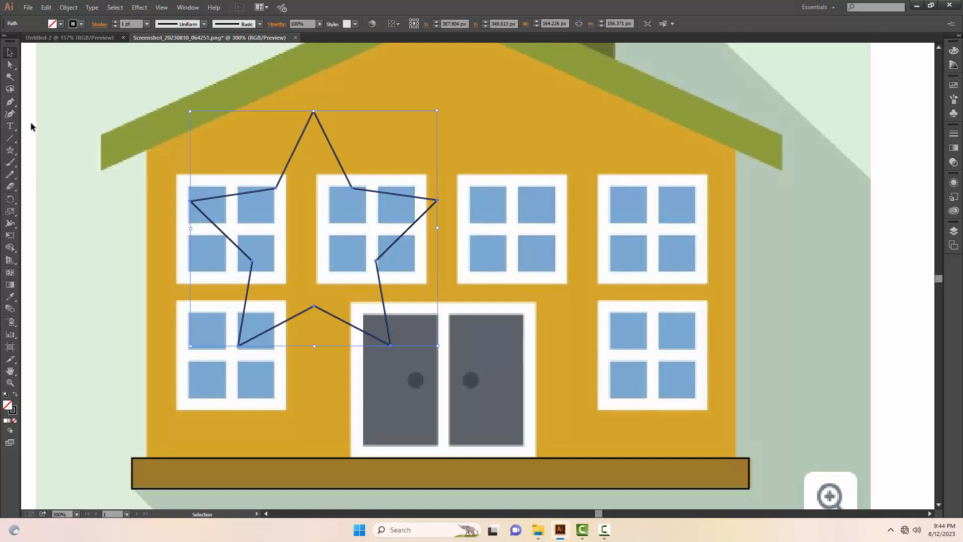
Move the star's side points onto the wall's two upper corners and its lower-right point onto the wall's lower-right corner
{"action": "left_click", "coordinate": [10, 67]}
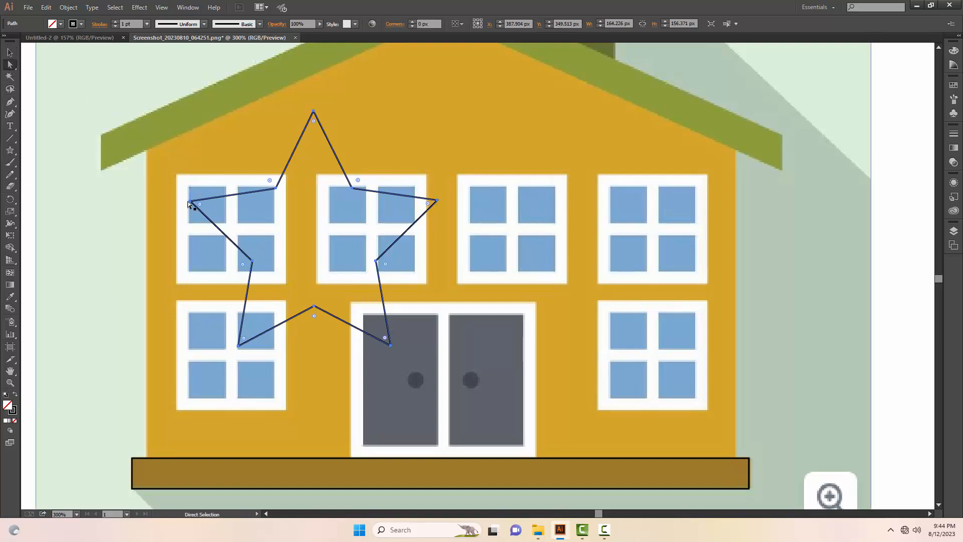
{"action": "left_click_drag", "start_coordinate": [189, 202], "coordinate": [146, 149]}
{"action": "left_click", "coordinate": [437, 200]}
{"action": "left_click_drag", "start_coordinate": [438, 200], "coordinate": [736, 151]}
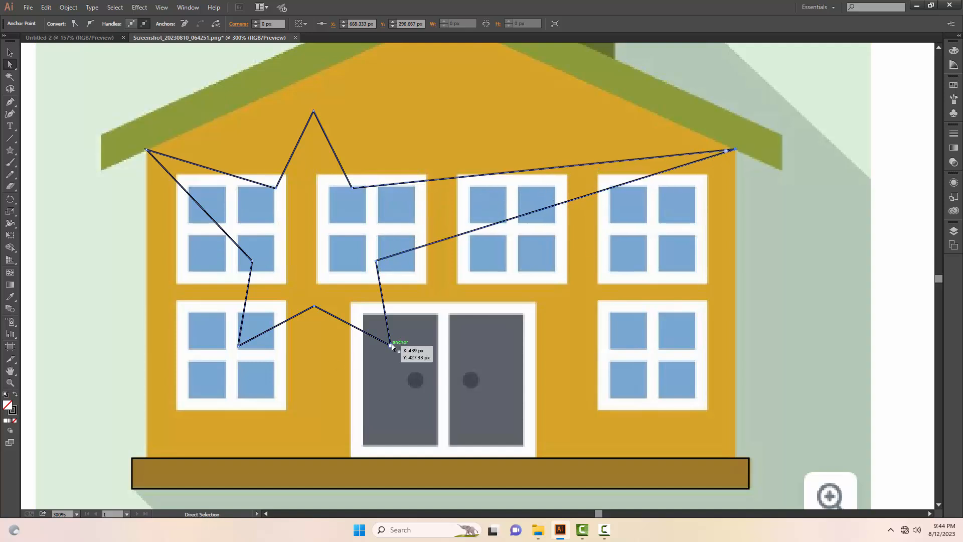
{"action": "left_click_drag", "start_coordinate": [390, 345], "coordinate": [735, 457]}
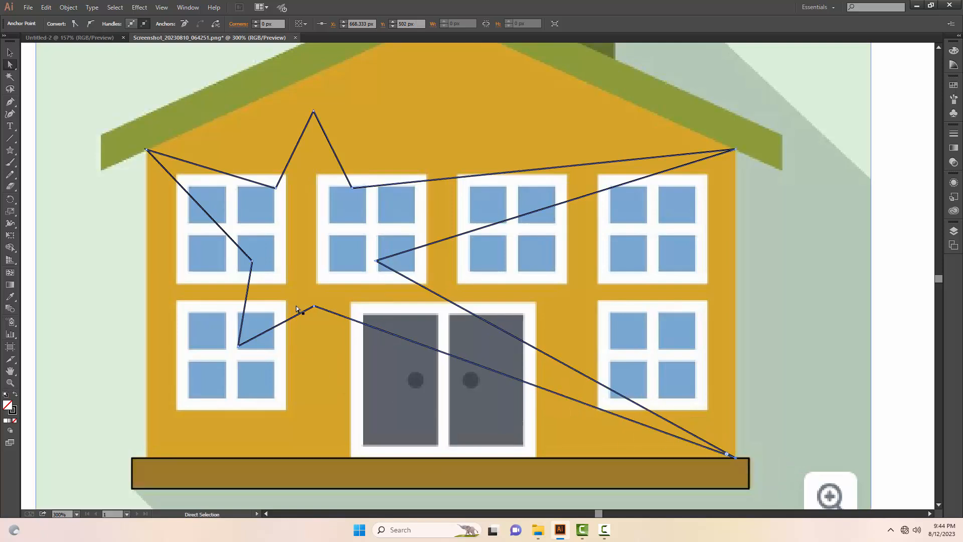
Place the star's remaining lower anchor points along the wall's bottom edge, lower-left corner and two vertical sides
{"action": "left_click_drag", "start_coordinate": [314, 306], "coordinate": [348, 457]}
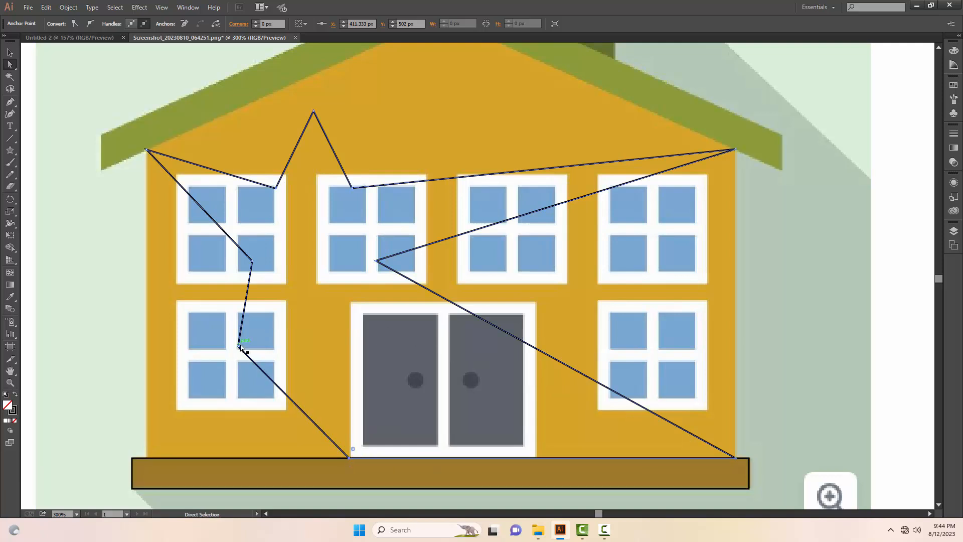
{"action": "left_click_drag", "start_coordinate": [240, 349], "coordinate": [146, 457]}
{"action": "left_click_drag", "start_coordinate": [253, 261], "coordinate": [145, 295]}
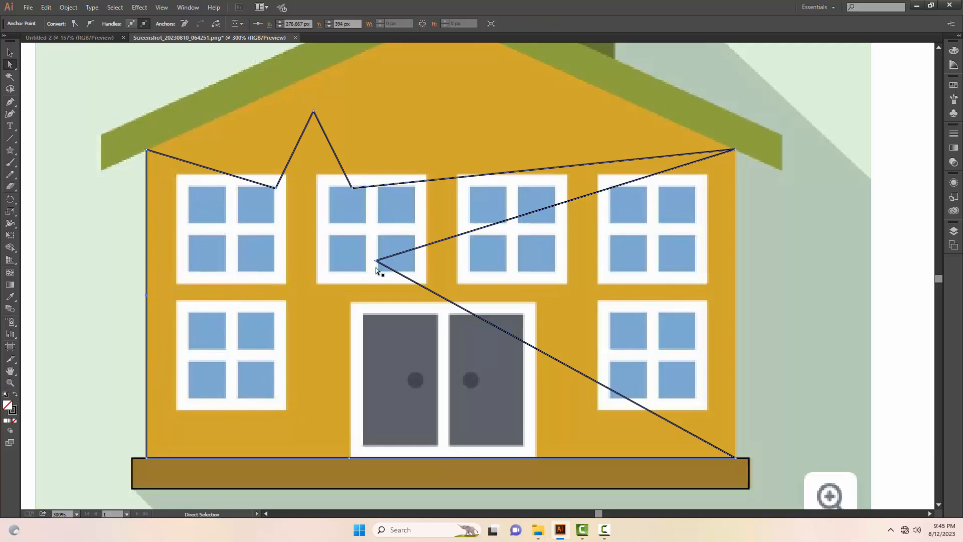
{"action": "mouse_move", "coordinate": [377, 262]}
{"action": "left_mouse_down"}
{"action": "mouse_move", "coordinate": [630, 301]}
{"action": "mouse_move", "coordinate": [569, 303]}
{"action": "mouse_move", "coordinate": [386, 262]}
{"action": "left_mouse_up"}
{"action": "left_click_drag", "start_coordinate": [745, 461], "coordinate": [737, 455]}
{"action": "left_click_drag", "start_coordinate": [393, 271], "coordinate": [737, 312]}
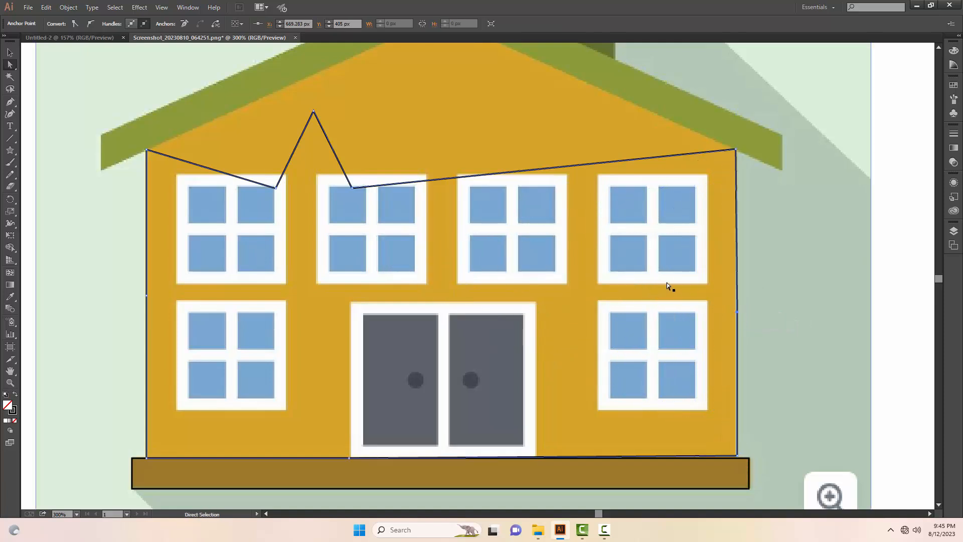
Move the star's top point to the gable peak and its two upper inner anchors onto the sloping wall edges
{"action": "scroll", "coordinate": [367, 169], "scroll_direction": "up", "scroll_amount": 3}
{"action": "scroll", "coordinate": [367, 169], "scroll_direction": "right", "scroll_amount": 1}
{"action": "left_click_drag", "start_coordinate": [270, 204], "coordinate": [399, 109]}
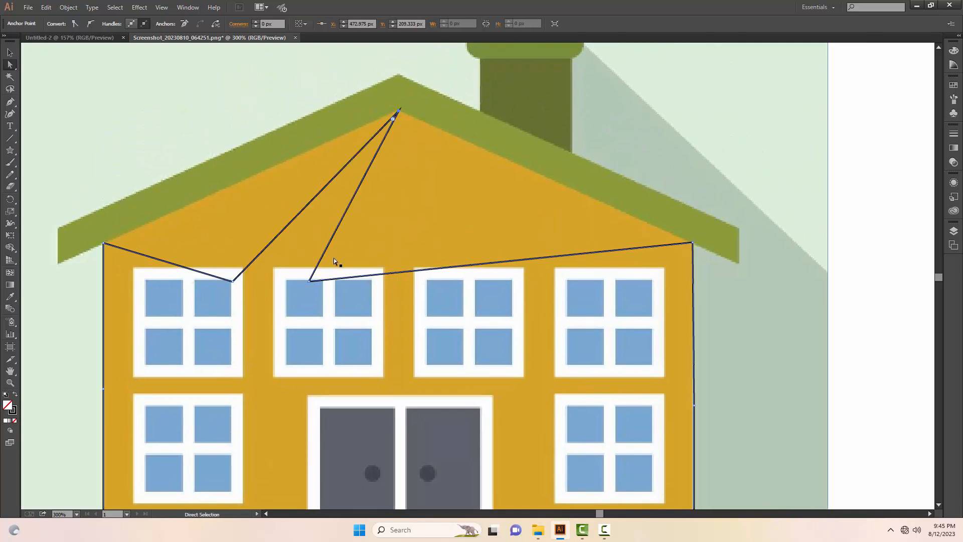
{"action": "left_click_drag", "start_coordinate": [308, 281], "coordinate": [499, 157]}
{"action": "left_click_drag", "start_coordinate": [232, 281], "coordinate": [227, 186]}
{"action": "left_click_drag", "start_coordinate": [335, 256], "coordinate": [329, 179]}
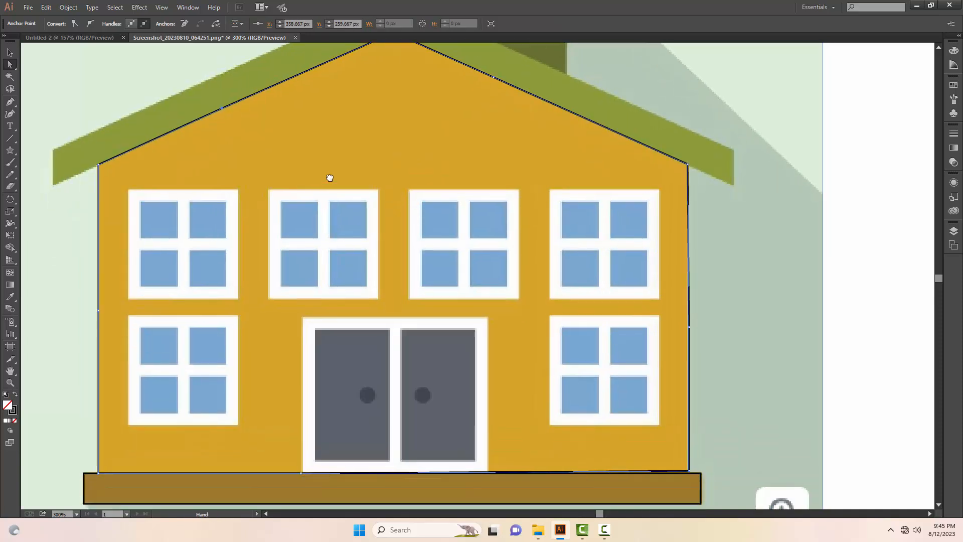
Draw rectangles over the double-door frame, about 118 by 102 px, and the lower-right window frame, about 64 by 69 px
{"action": "left_click", "coordinate": [43, 151]}
{"action": "mouse_move", "coordinate": [360, 289]}
{"action": "left_mouse_down"}
{"action": "mouse_move", "coordinate": [432, 335]}
{"action": "mouse_move", "coordinate": [479, 390]}
{"action": "left_mouse_up"}
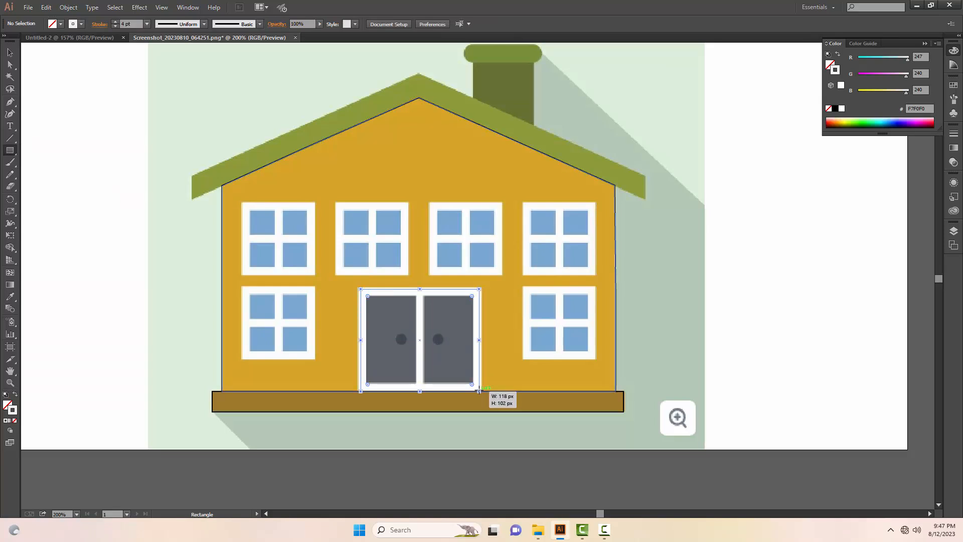
{"action": "left_click_drag", "start_coordinate": [527, 287], "coordinate": [590, 356]}
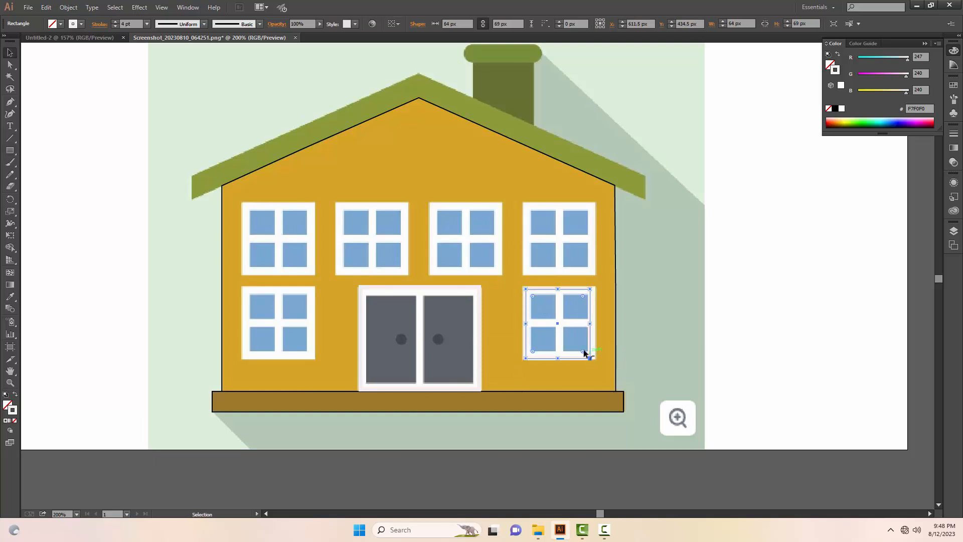
Draw a narrow vertical rectangle about 8.5 by 102 px over the divider between the two doors
{"action": "left_click_drag", "start_coordinate": [415, 288], "coordinate": [423, 393]}
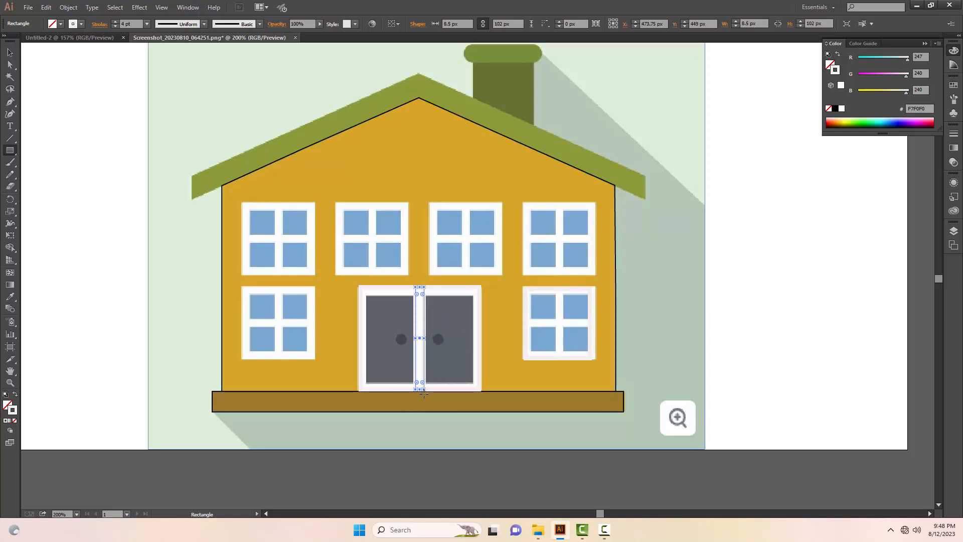
{"action": "key", "text": "v"}
{"action": "left_click", "coordinate": [712, 314]}
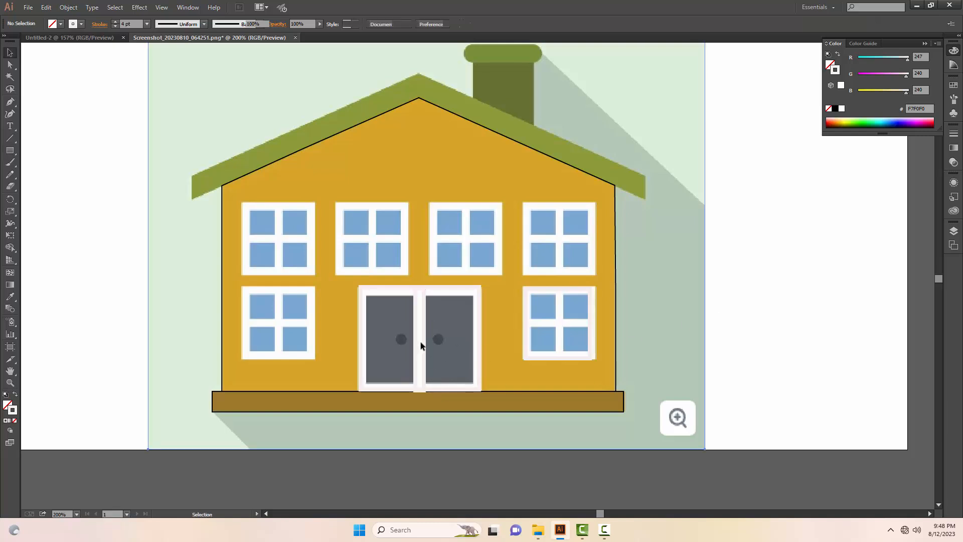
{"action": "key", "text": "m"}
{"action": "left_click_drag", "start_coordinate": [525, 204], "coordinate": [592, 274]}
{"action": "key", "text": "ctrl+z"}
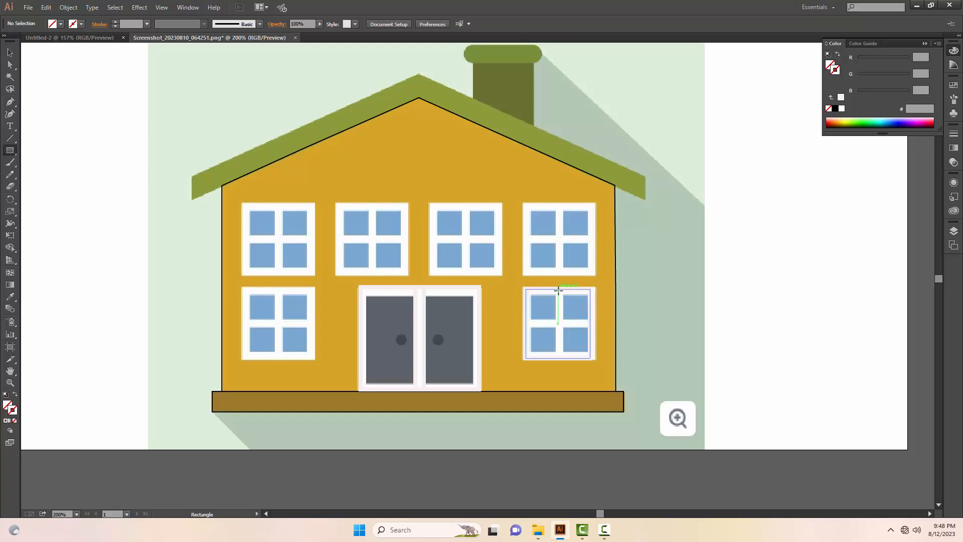
Draw the lower-right window's crossbars as a vertical rectangle about 8.5 by 69 px and a horizontal one about 64.5 by 7 px
{"action": "left_click_drag", "start_coordinate": [559, 289], "coordinate": [566, 358]}
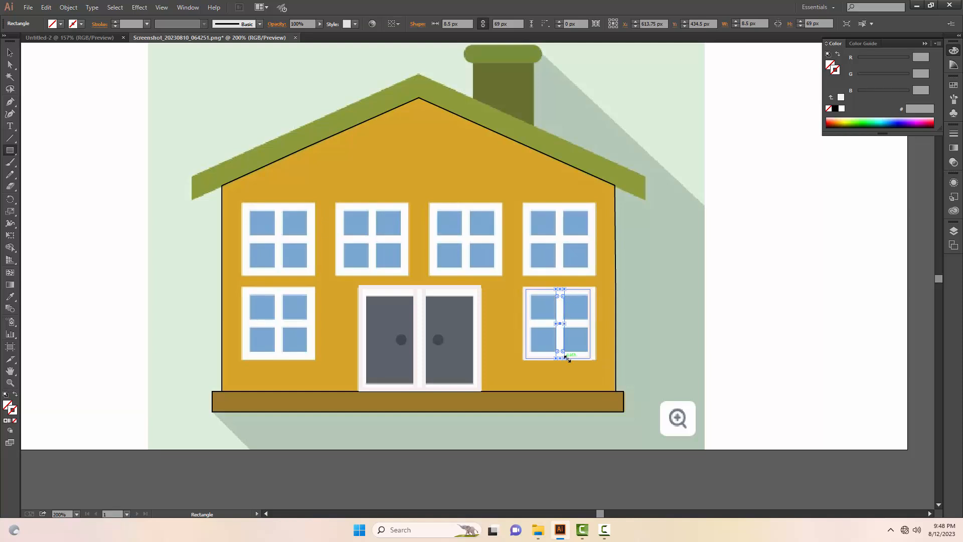
{"action": "key", "text": "v"}
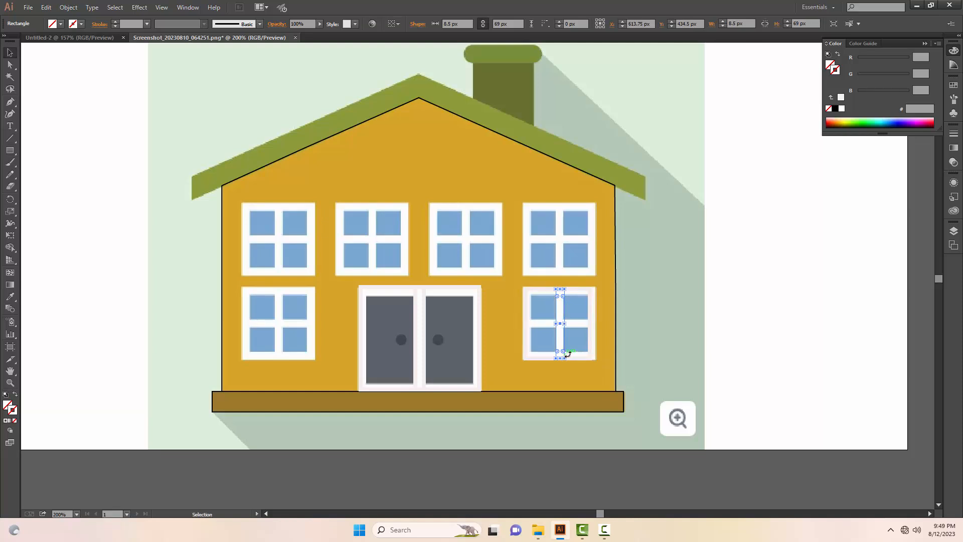
{"action": "key", "text": "m"}
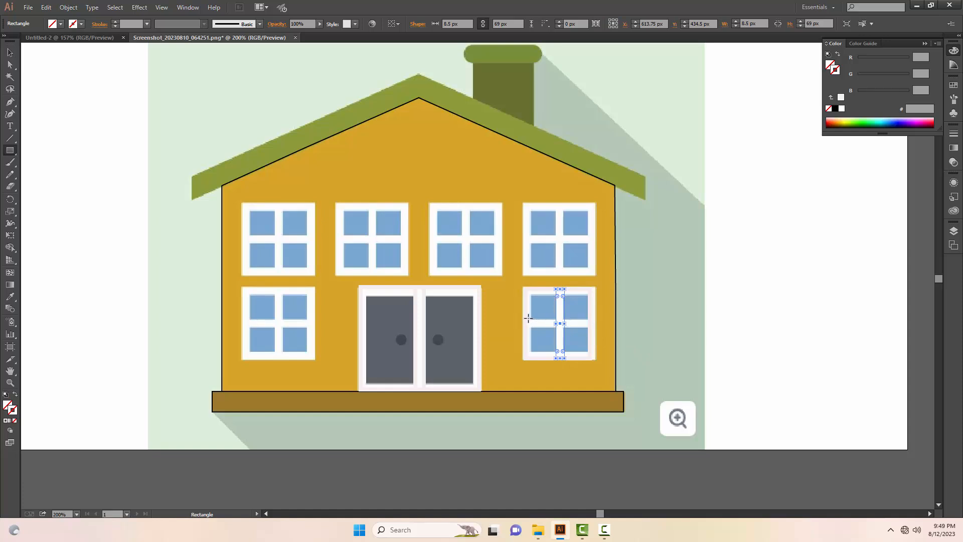
{"action": "left_click_drag", "start_coordinate": [528, 319], "coordinate": [594, 326]}
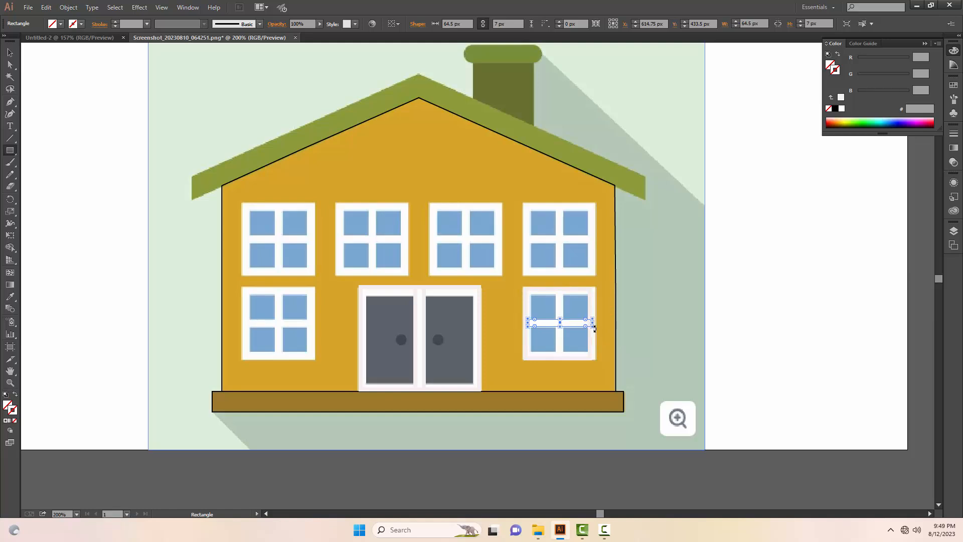
{"action": "key", "text": "v"}
{"action": "left_click", "coordinate": [719, 293]}
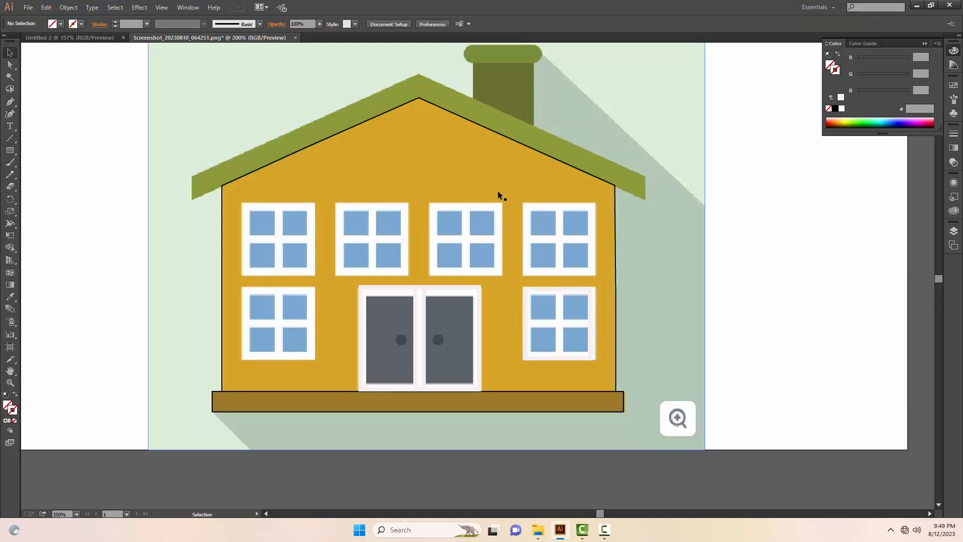
Move the reference image aside and group the lower-right window's frame with its crossbars
{"action": "left_click_drag", "start_coordinate": [514, 172], "coordinate": [290, 181]}
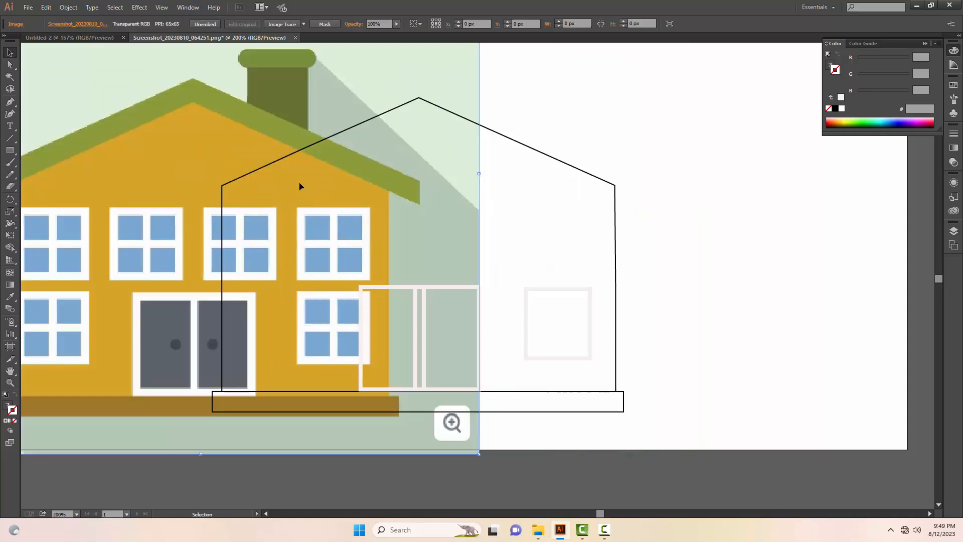
{"action": "left_click_drag", "start_coordinate": [518, 280], "coordinate": [598, 372]}
{"action": "right_click", "coordinate": [590, 345]}
{"action": "left_click", "coordinate": [633, 398]}
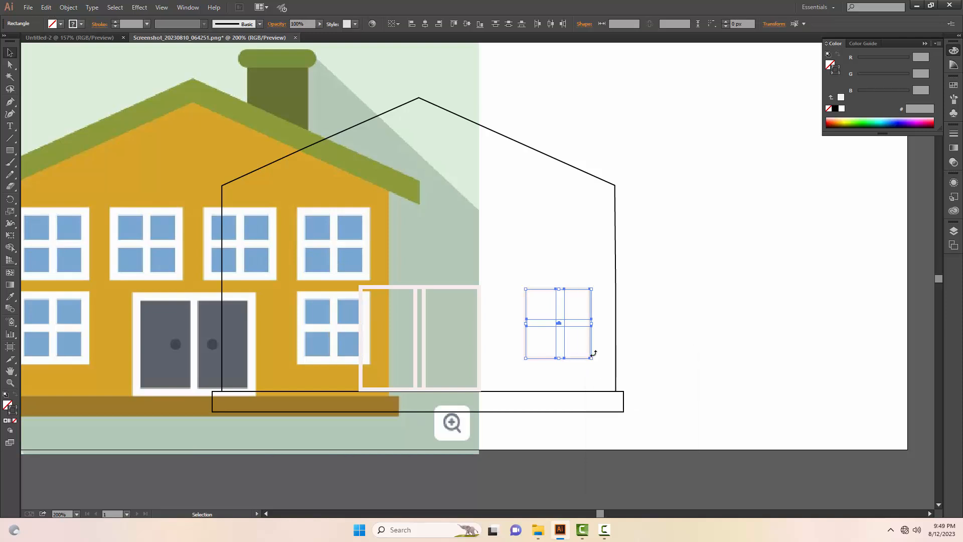
{"action": "left_click", "coordinate": [662, 333]}
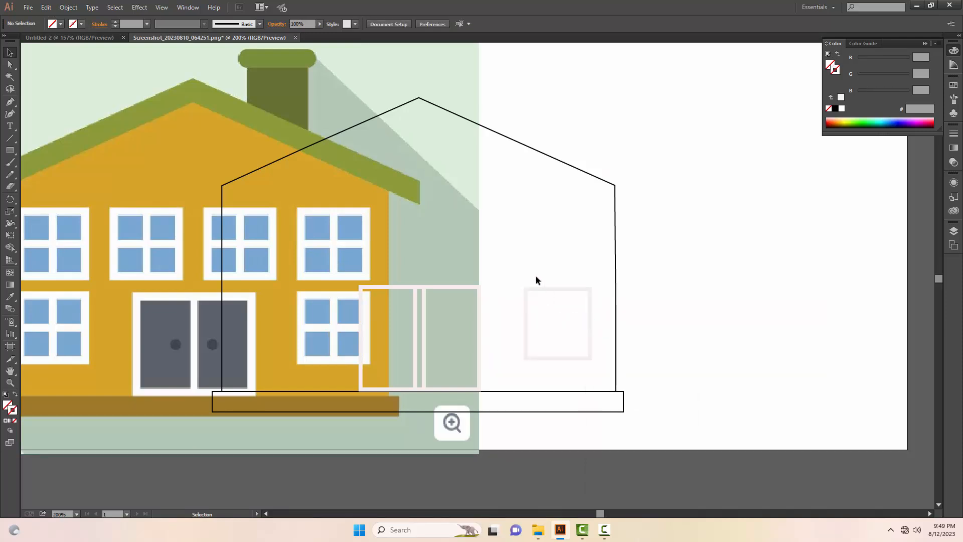
{"action": "left_click_drag", "start_coordinate": [587, 367], "coordinate": [596, 365]}
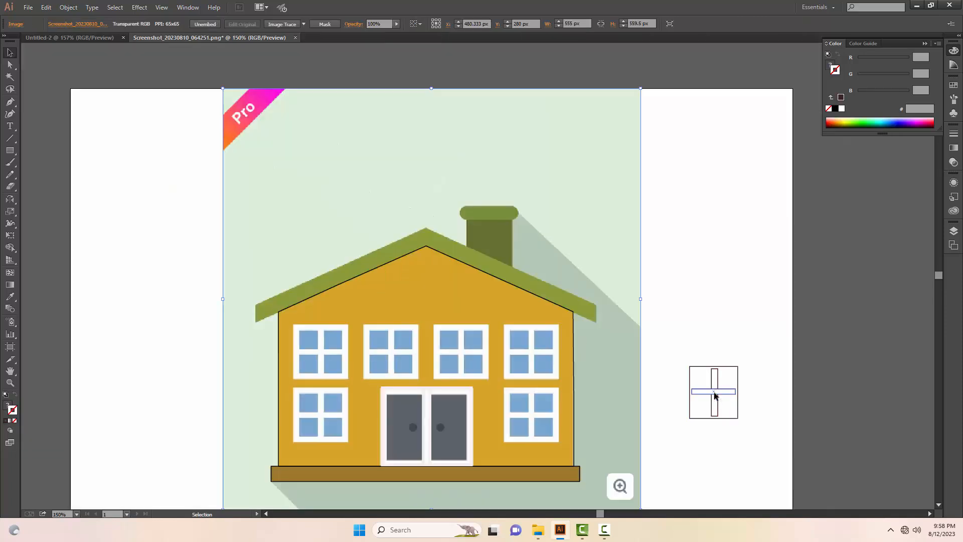
Place the grouped window drawing over the reference's lower-right window and remove its fill
{"action": "left_click_drag", "start_coordinate": [717, 395], "coordinate": [535, 419]}
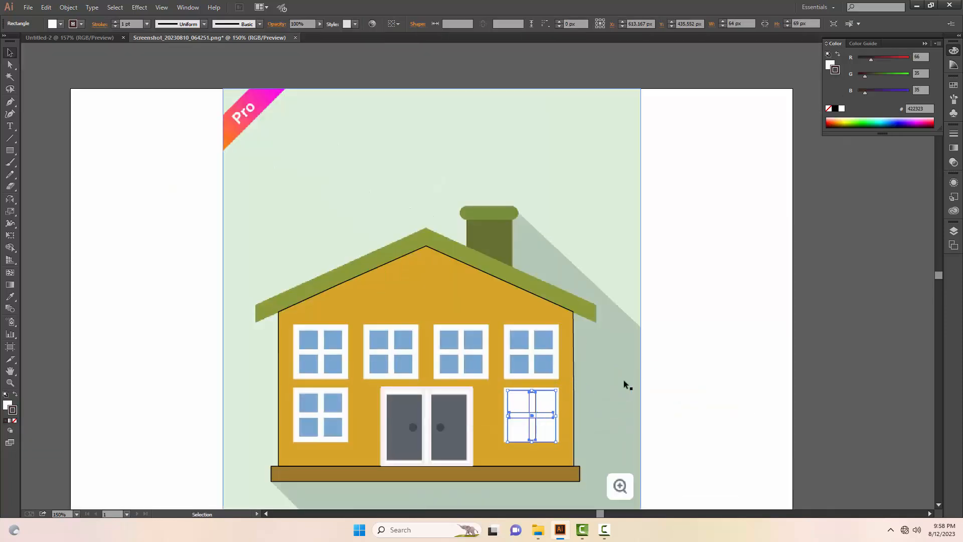
{"action": "left_click", "coordinate": [7, 406]}
{"action": "left_click", "coordinate": [15, 422]}
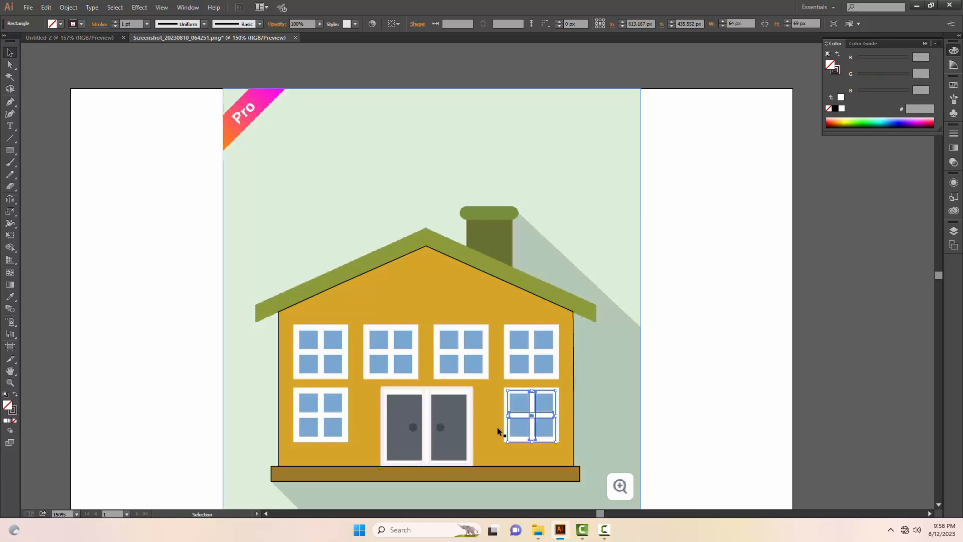
{"action": "left_click", "coordinate": [594, 434]}
Copy the window outline onto the four upper-row windows and the lower-left window
{"action": "left_click_drag", "start_coordinate": [535, 416], "coordinate": [322, 415]}
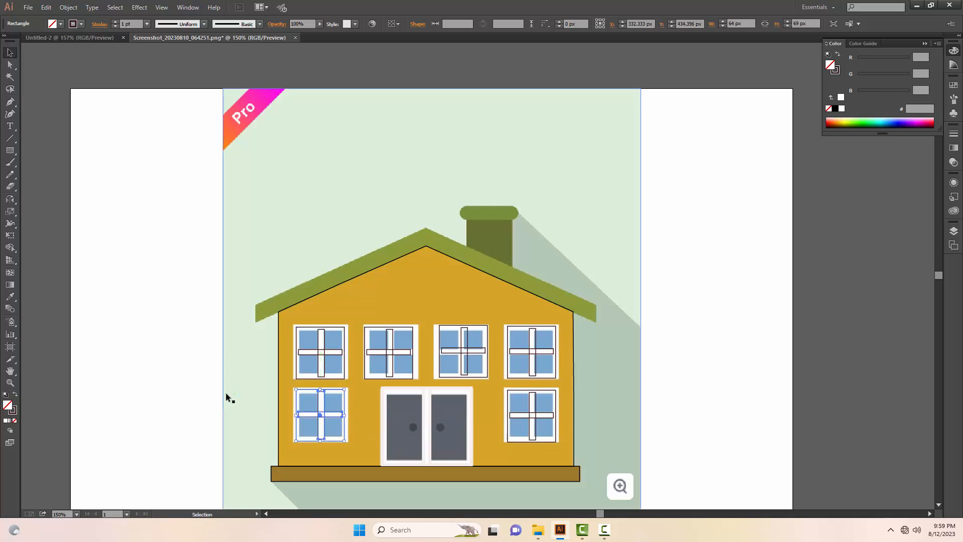
{"action": "left_click", "coordinate": [203, 383]}
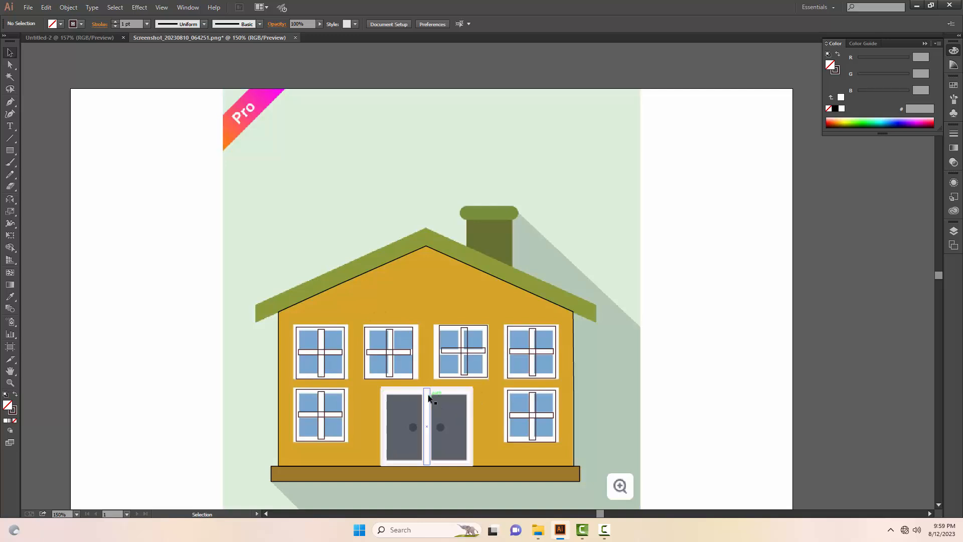
{"action": "left_click", "coordinate": [439, 384]}
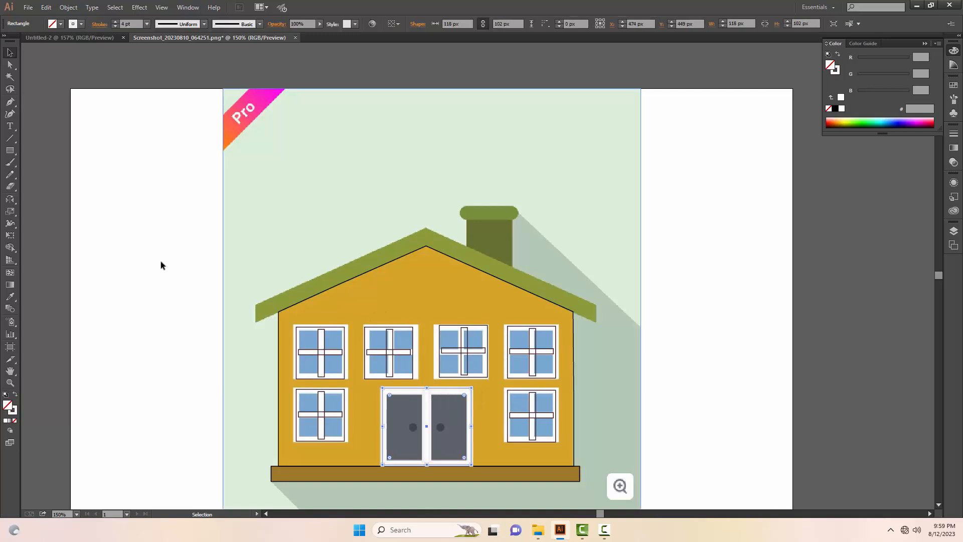
{"action": "left_click", "coordinate": [705, 350]}
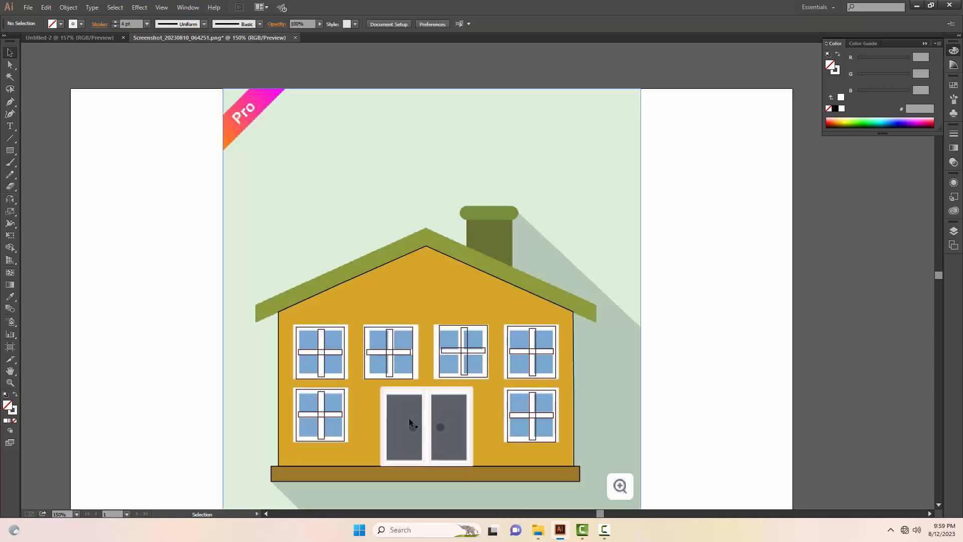
{"action": "left_click", "coordinate": [428, 414]}
{"action": "left_click", "coordinate": [53, 169]}
Trace the roof band with the Pen tool as a closed outline about 452 px wide and 126 px high
{"action": "left_click_drag", "start_coordinate": [410, 294], "coordinate": [369, 354]}
{"action": "key", "text": "p"}
{"action": "key", "text": "z"}
{"action": "left_click", "coordinate": [217, 387]}
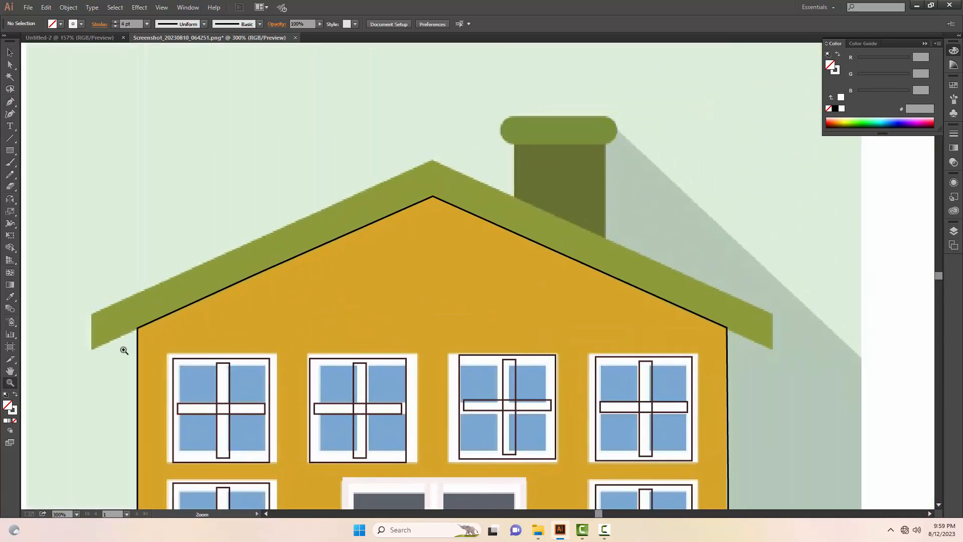
{"action": "key", "text": "p"}
{"action": "left_click", "coordinate": [92, 349]}
{"action": "left_click", "coordinate": [433, 196]}
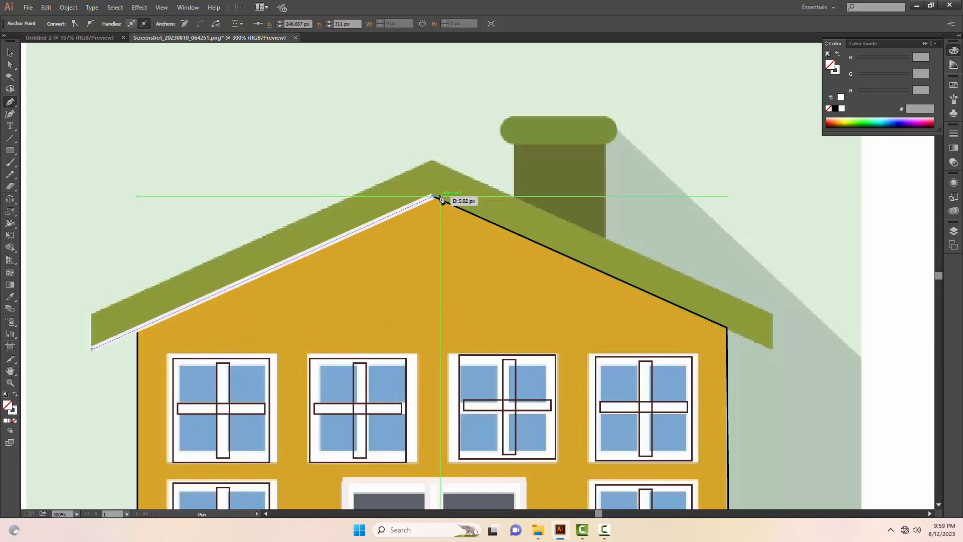
{"action": "left_click", "coordinate": [772, 349]}
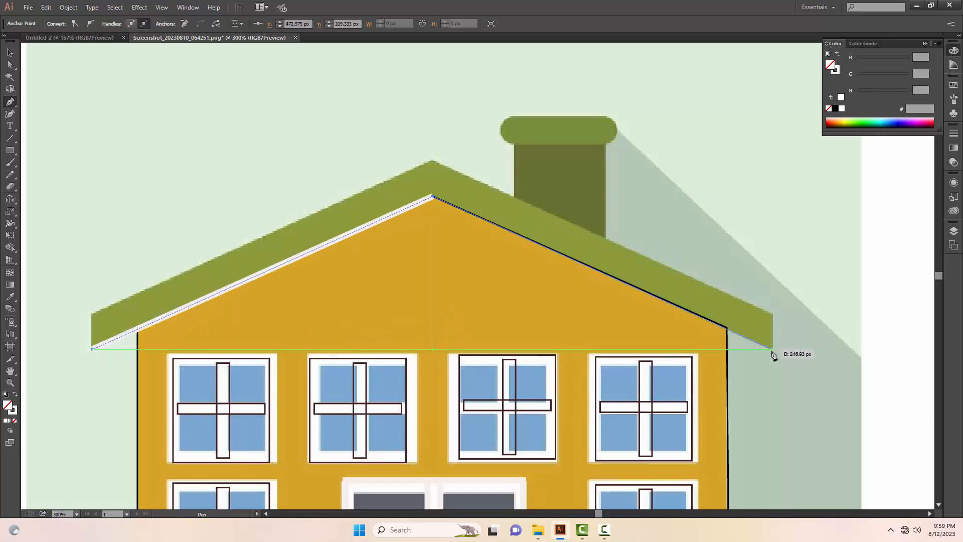
{"action": "left_click", "coordinate": [773, 349]}
{"action": "left_click", "coordinate": [772, 313]}
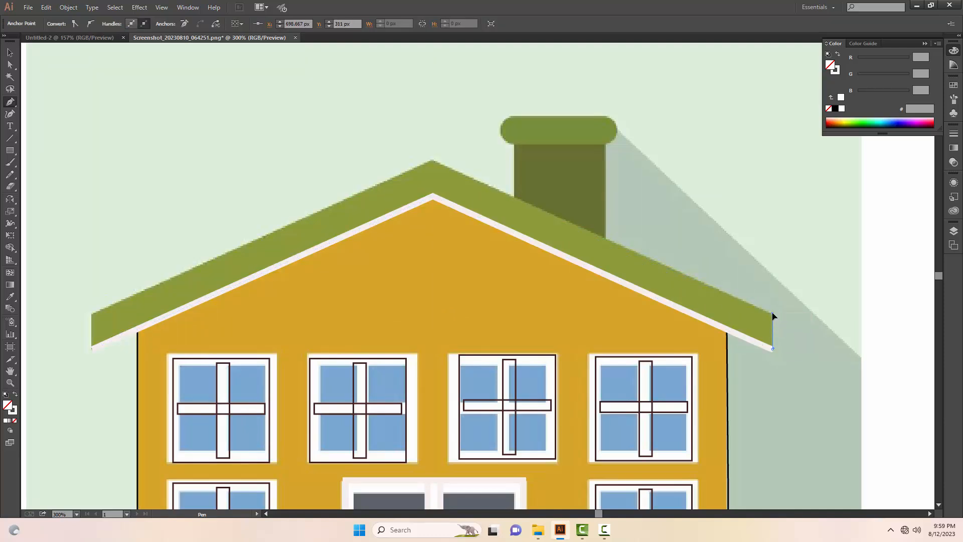
{"action": "left_click", "coordinate": [432, 160]}
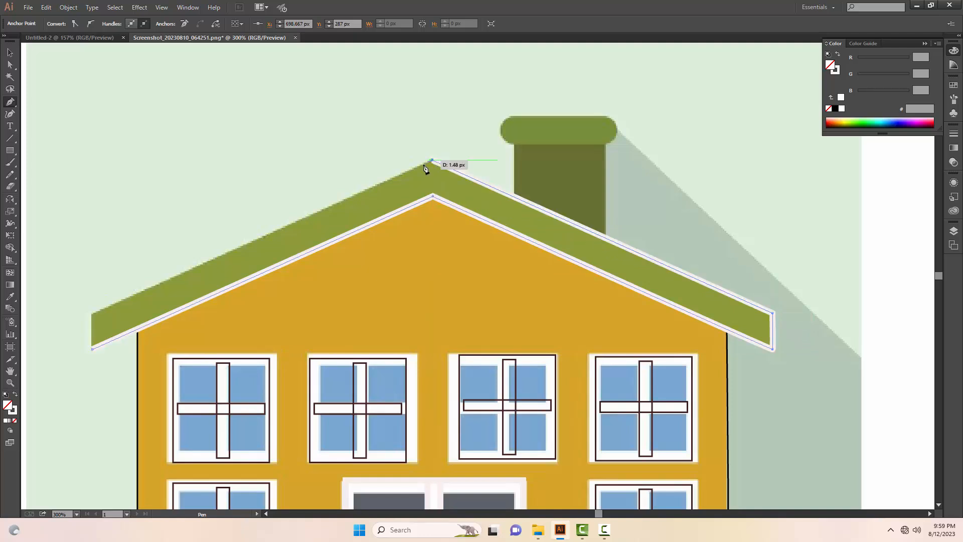
{"action": "left_click", "coordinate": [92, 314]}
{"action": "left_click", "coordinate": [93, 348]}
Set the roof outline's stroke color to 1E0F0F and leave the shape without fill
{"action": "key", "text": "v"}
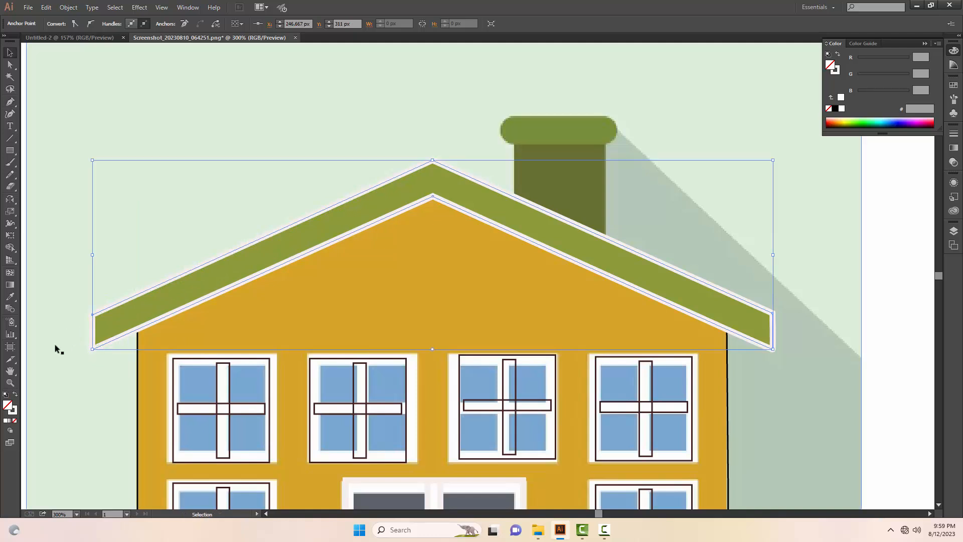
{"action": "left_click", "coordinate": [11, 410]}
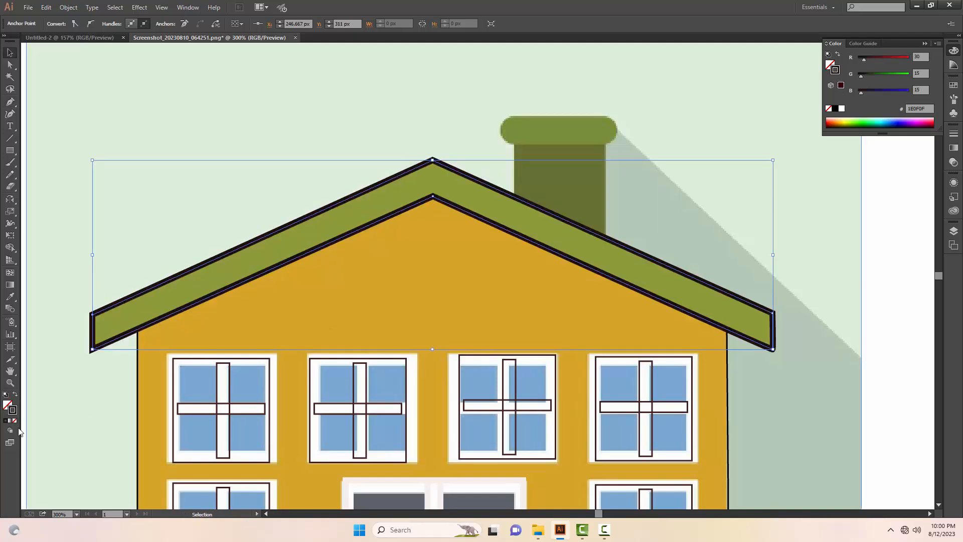
{"action": "left_click", "coordinate": [7, 407]}
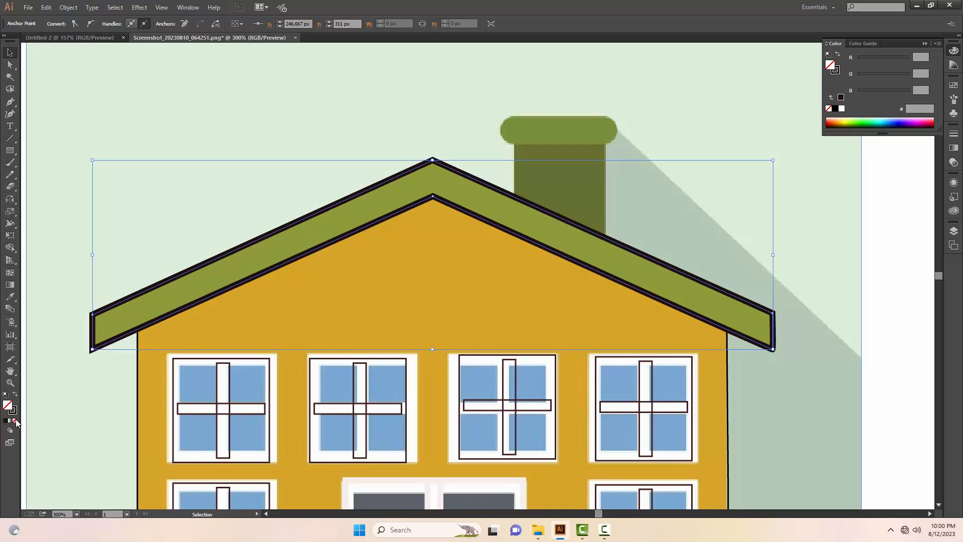
Trace the chimney body with the Pen tool as a closed four-sided shape about 60.5 by 60.5 px, following the roof slope
{"action": "left_click_drag", "start_coordinate": [206, 232], "coordinate": [112, 366]}
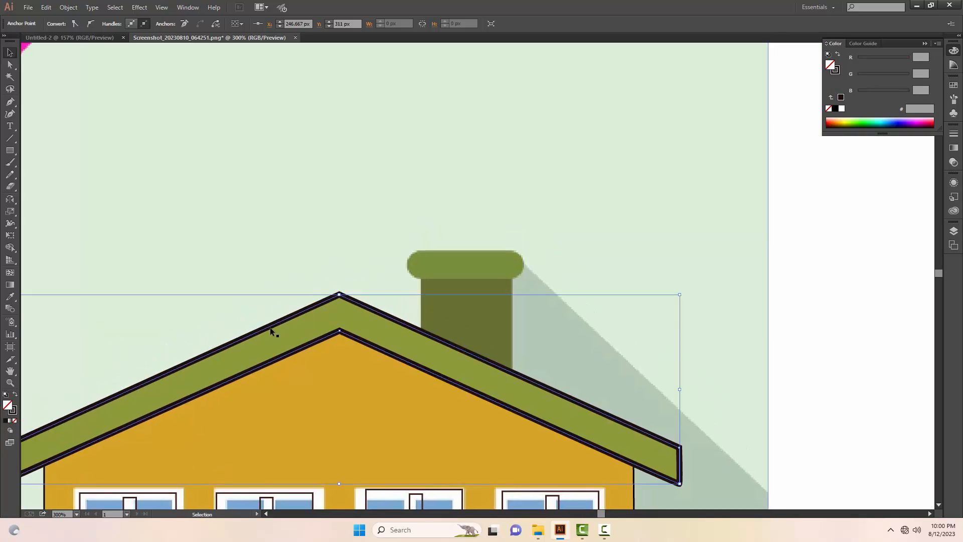
{"action": "key", "text": "p"}
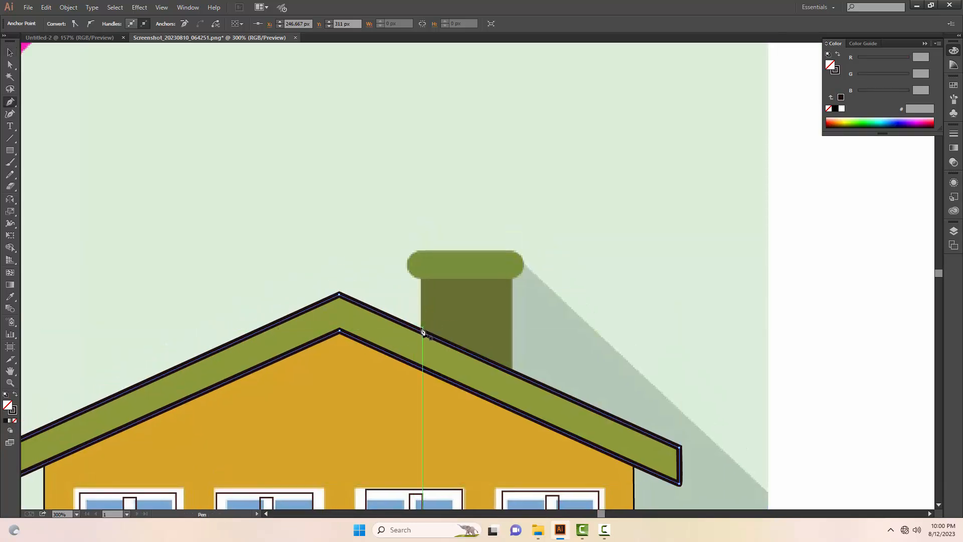
{"action": "left_click", "coordinate": [426, 324], "text": "ctrl"}
{"action": "left_click", "coordinate": [472, 311], "text": "ctrl"}
{"action": "left_click_drag", "start_coordinate": [525, 238], "coordinate": [421, 334]}
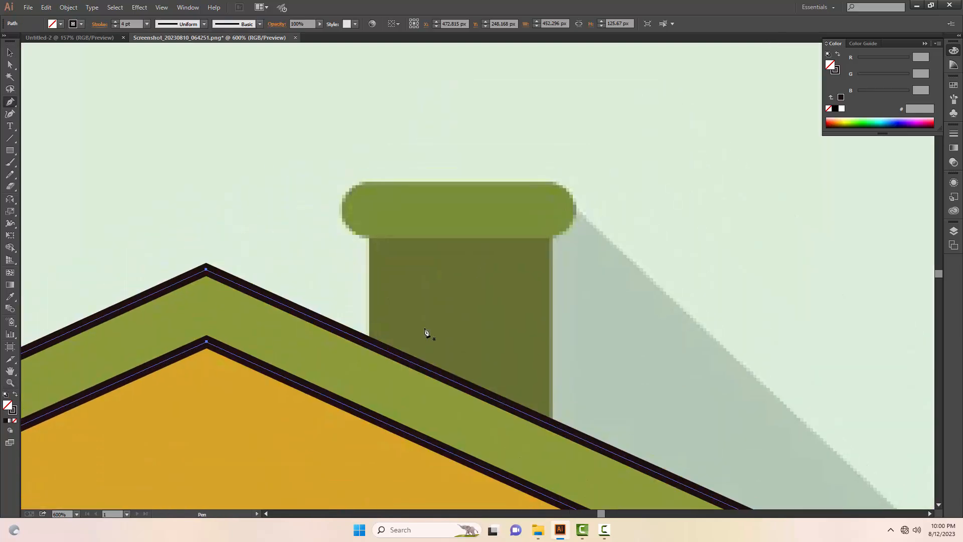
{"action": "left_click", "coordinate": [370, 337]}
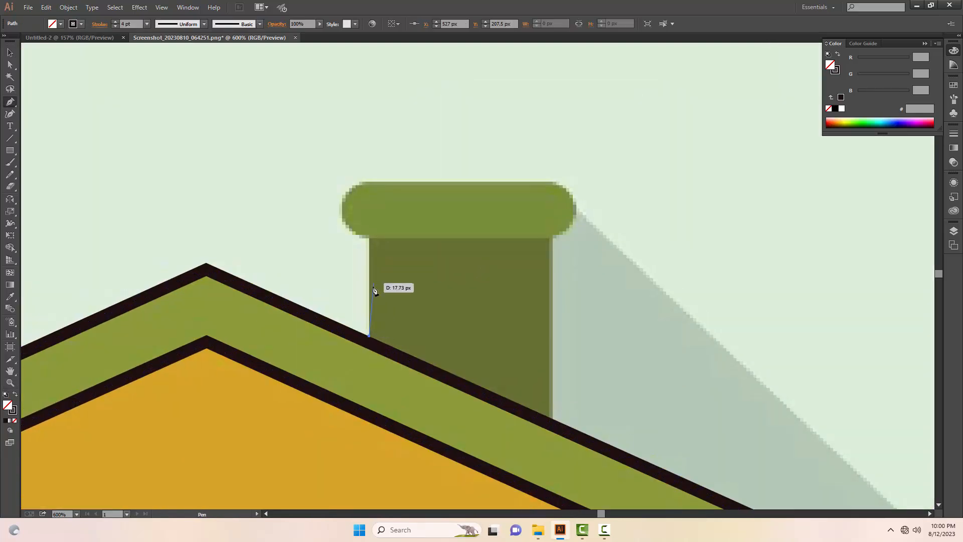
{"action": "left_click", "coordinate": [369, 237]}
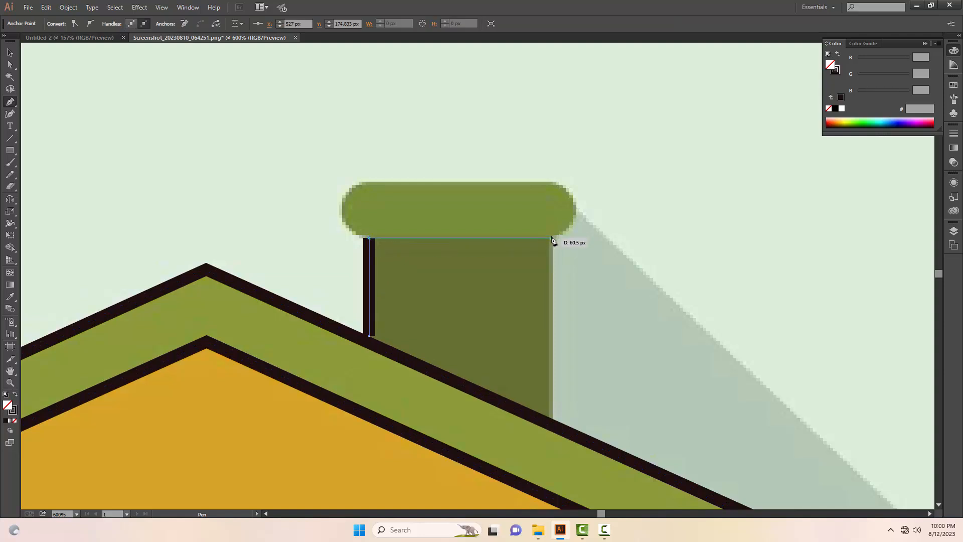
{"action": "left_click", "coordinate": [551, 237]}
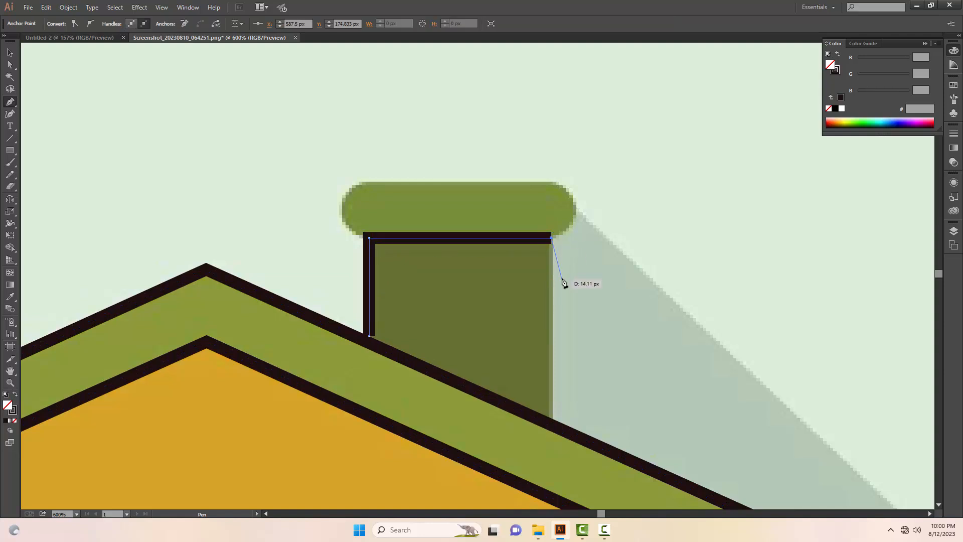
{"action": "left_click", "coordinate": [552, 423]}
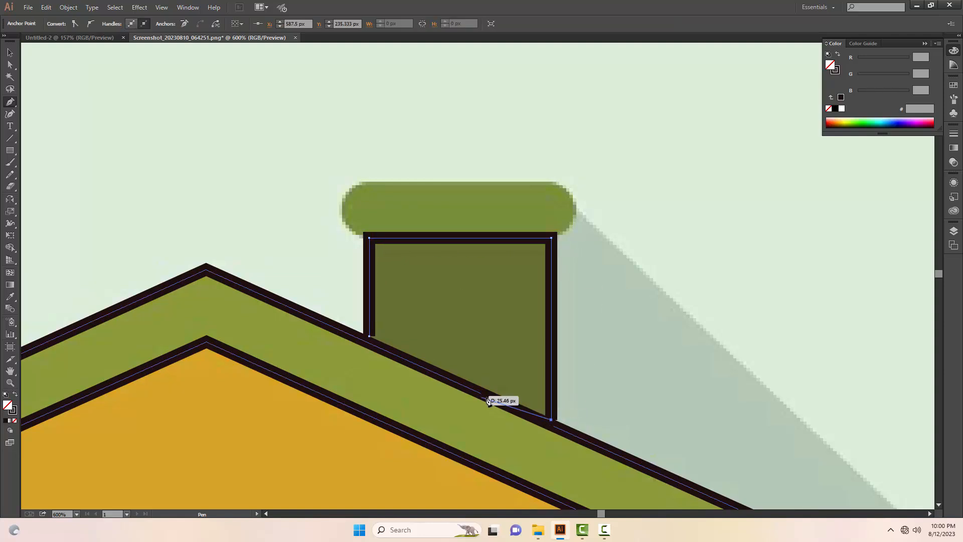
{"action": "left_click", "coordinate": [369, 337]}
Draw a rounded rectangle about 76.5 by 14.8 px for the chimney cap and nudge it up over the reference's cap
{"action": "left_click", "coordinate": [10, 150]}
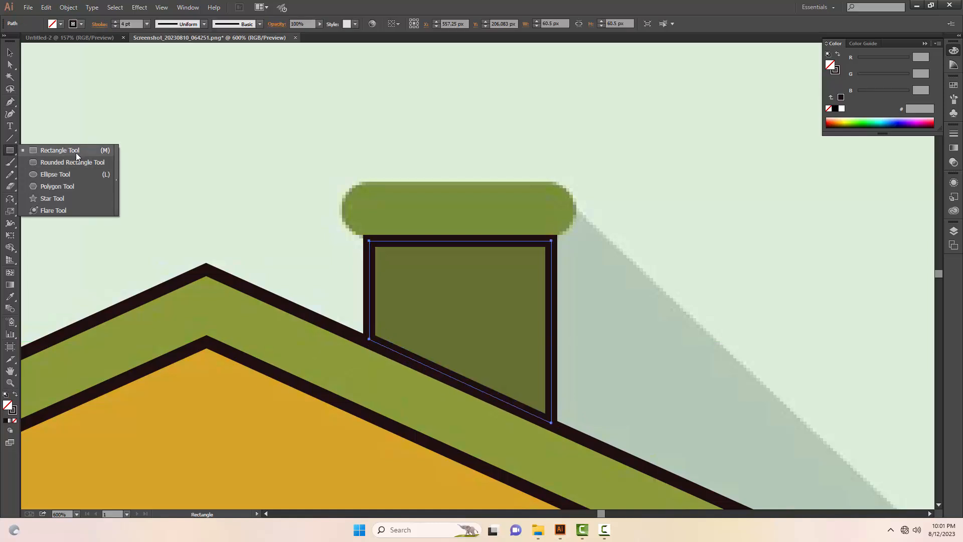
{"action": "left_click", "coordinate": [79, 163]}
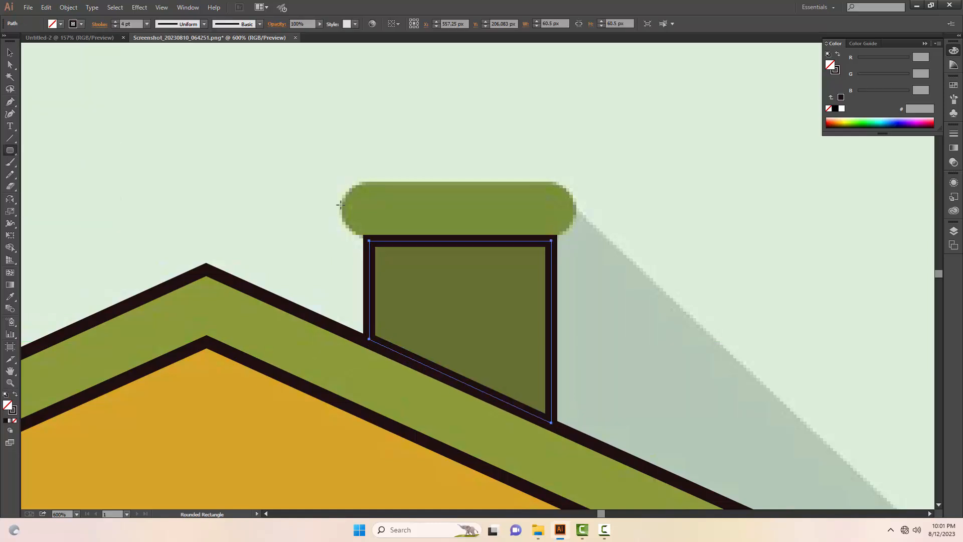
{"action": "mouse_move", "coordinate": [343, 204]}
{"action": "left_mouse_down"}
{"action": "mouse_move", "coordinate": [383, 217]}
{"action": "mouse_move", "coordinate": [515, 223]}
{"action": "mouse_move", "coordinate": [574, 249]}
{"action": "left_mouse_up"}
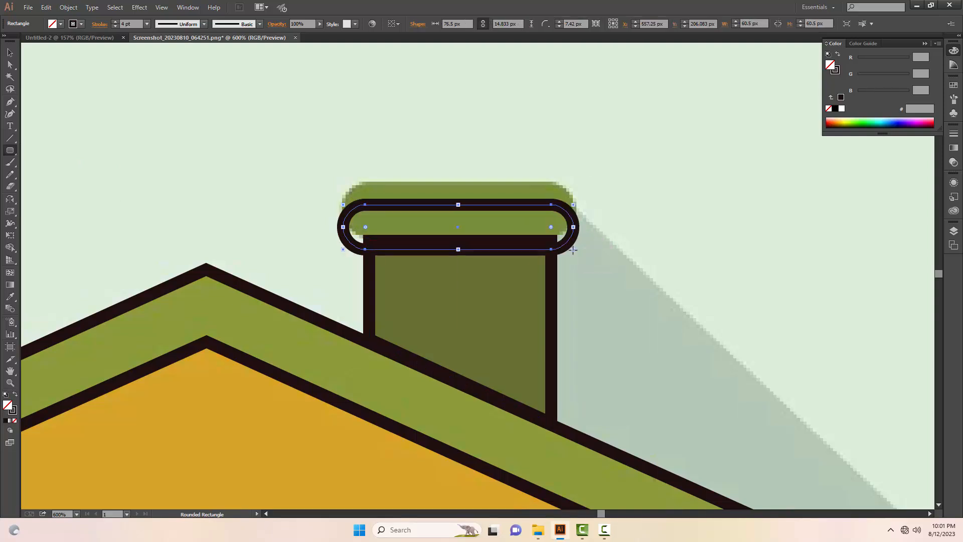
{"action": "key", "text": "Up"}
{"action": "key", "text": "Up"}
{"action": "key", "text": "Up"}
{"action": "key", "text": "Up"}
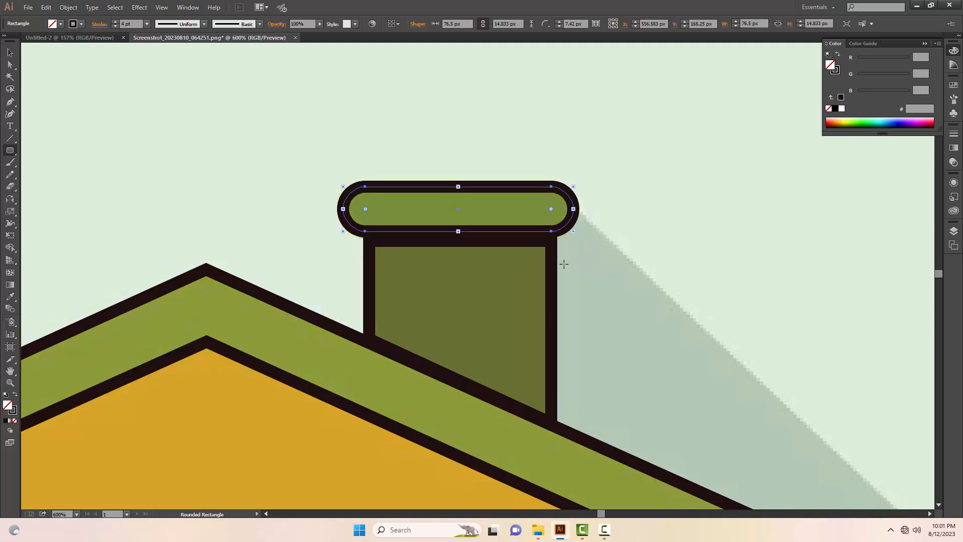
Trace the shadow's outer edge with the Pen tool from the chimney cap around the picture's lower-right corner to the base's lower-left corner
{"action": "key", "text": "z"}
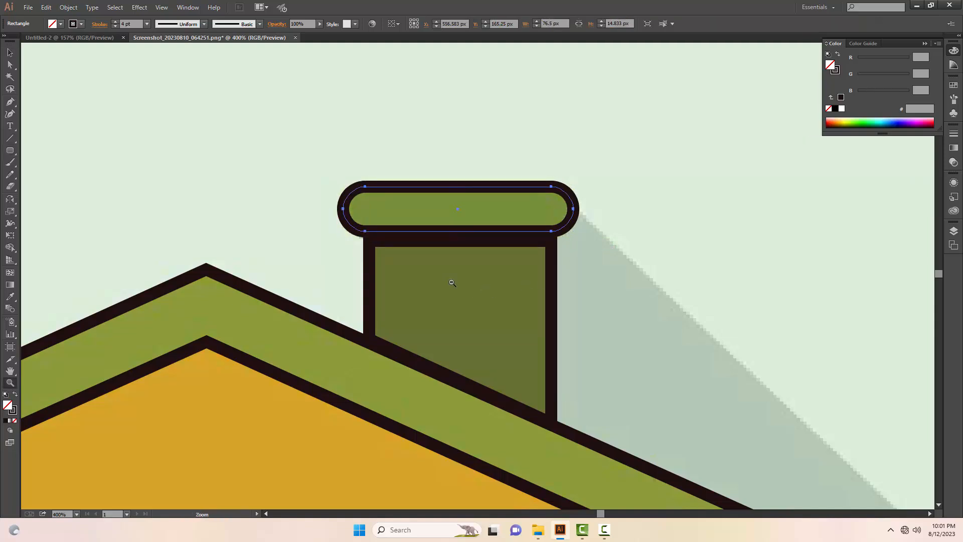
{"action": "left_click", "coordinate": [451, 281], "text": "alt"}
{"action": "left_click", "coordinate": [451, 281], "text": "alt"}
{"action": "left_click_drag", "start_coordinate": [445, 289], "coordinate": [396, 229]}
{"action": "key", "text": "p"}
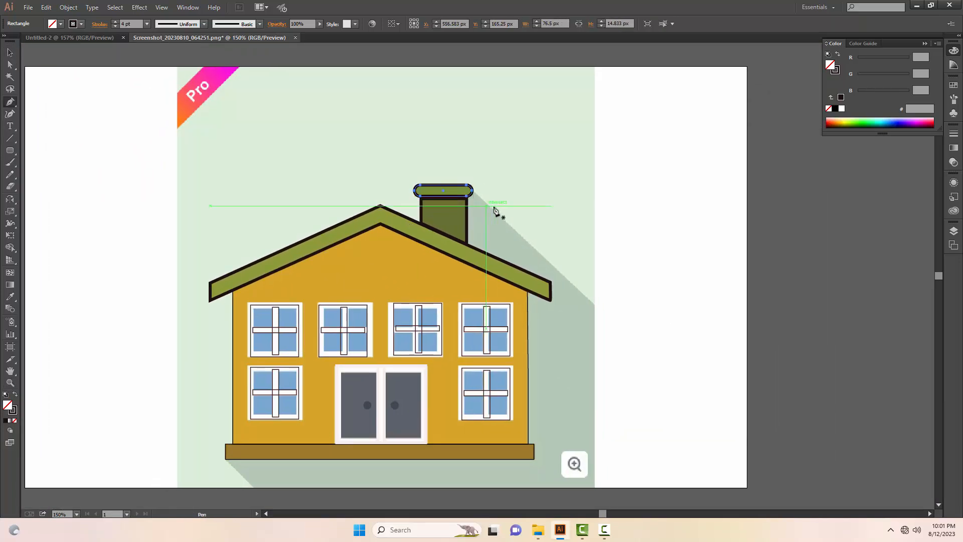
{"action": "left_click", "coordinate": [616, 182], "text": "ctrl"}
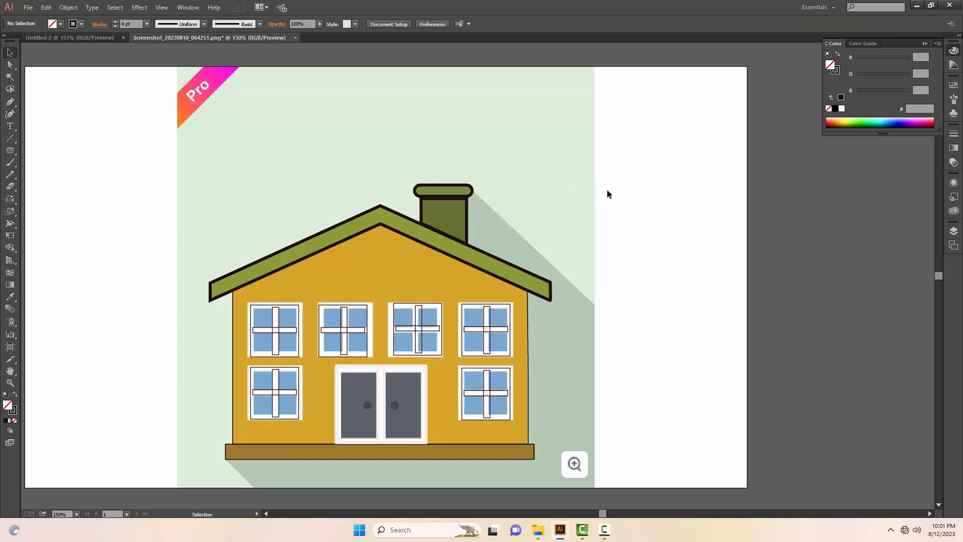
{"action": "left_click", "coordinate": [472, 190]}
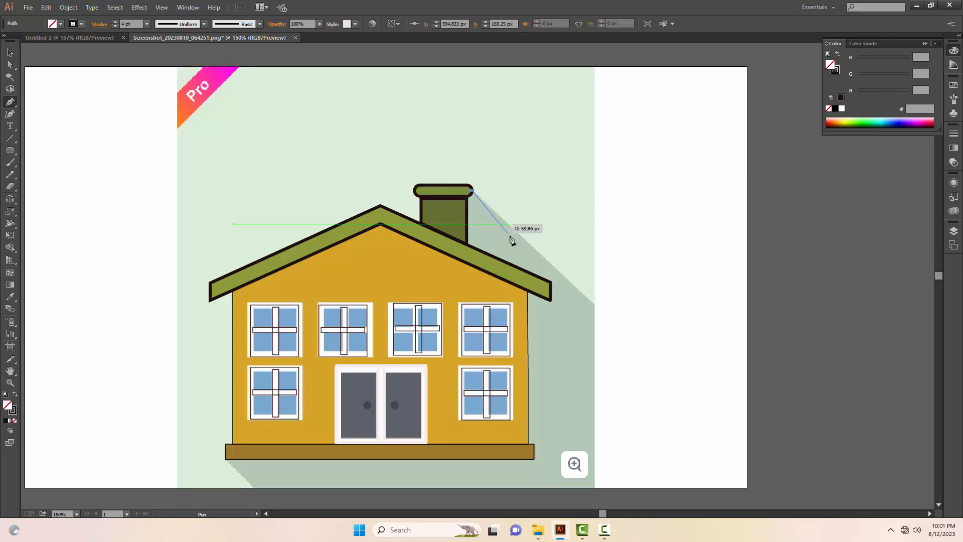
{"action": "left_click", "coordinate": [596, 305]}
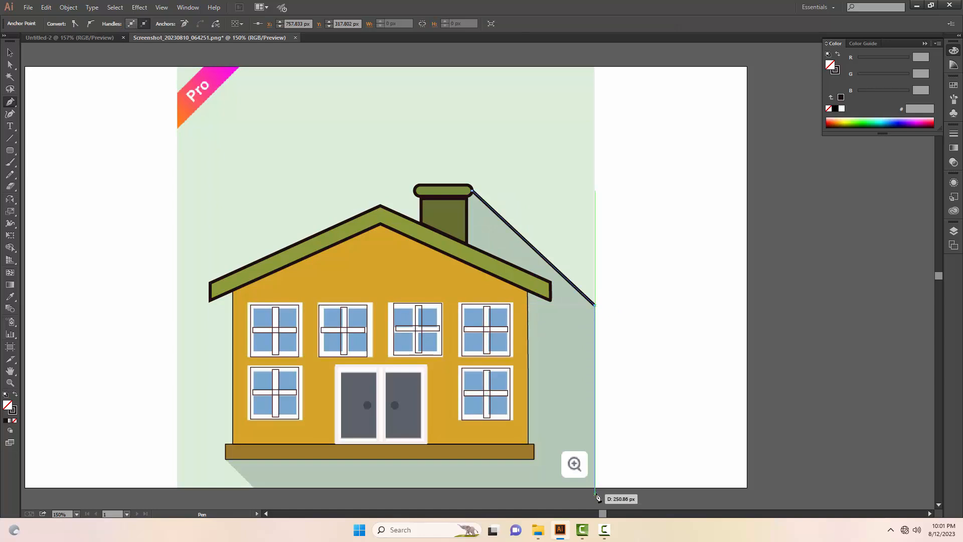
{"action": "left_click_drag", "start_coordinate": [595, 493], "coordinate": [586, 433]}
{"action": "left_click", "coordinate": [584, 428]}
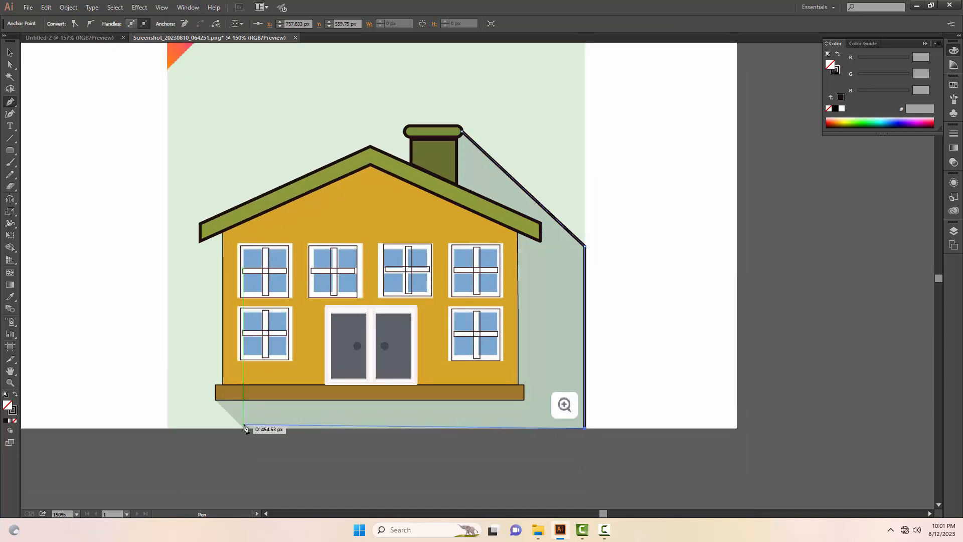
{"action": "left_click", "coordinate": [242, 428]}
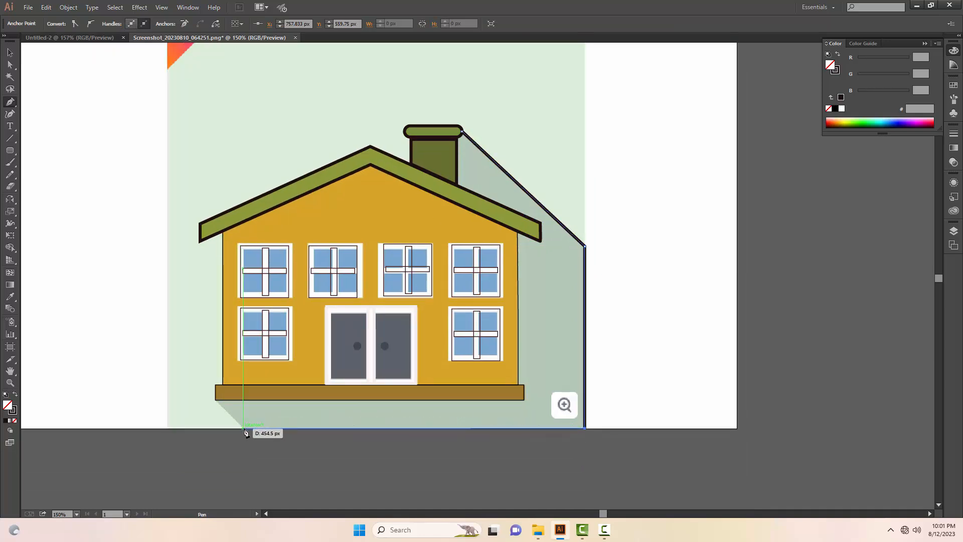
{"action": "left_click", "coordinate": [216, 400]}
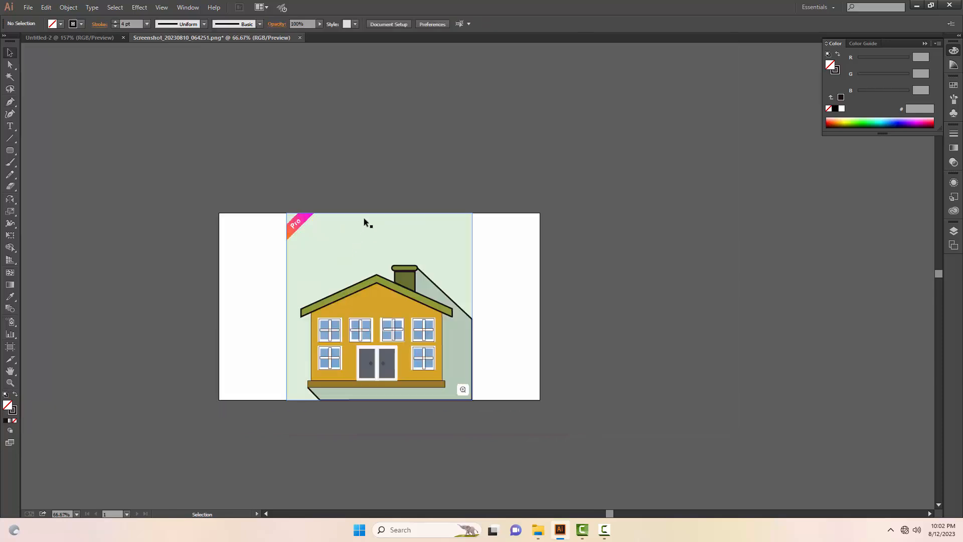
Move the reference image to the right, clear of the traced house, and deselect everything
{"action": "left_click_drag", "start_coordinate": [379, 222], "coordinate": [619, 222]}
{"action": "left_click_drag", "start_coordinate": [275, 225], "coordinate": [474, 427]}
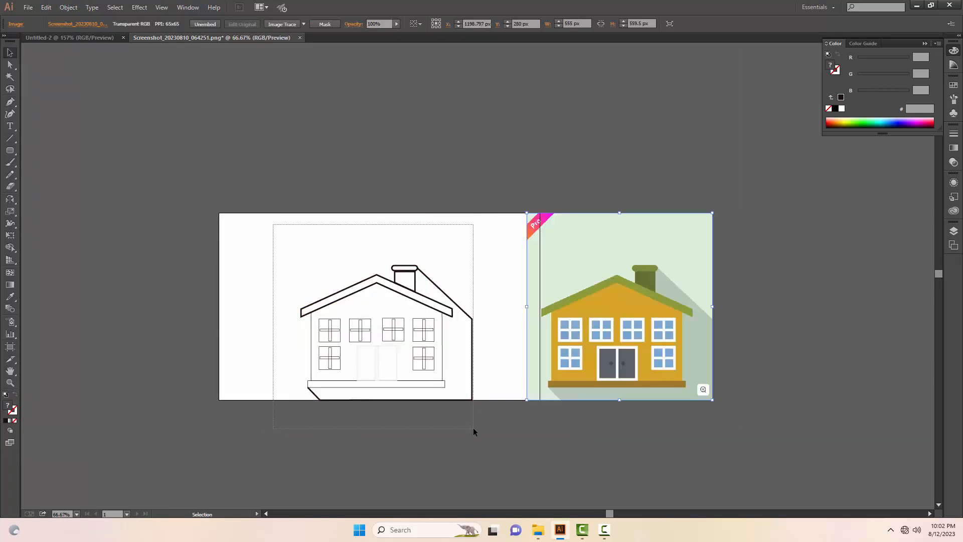
{"action": "left_click", "coordinate": [264, 362]}
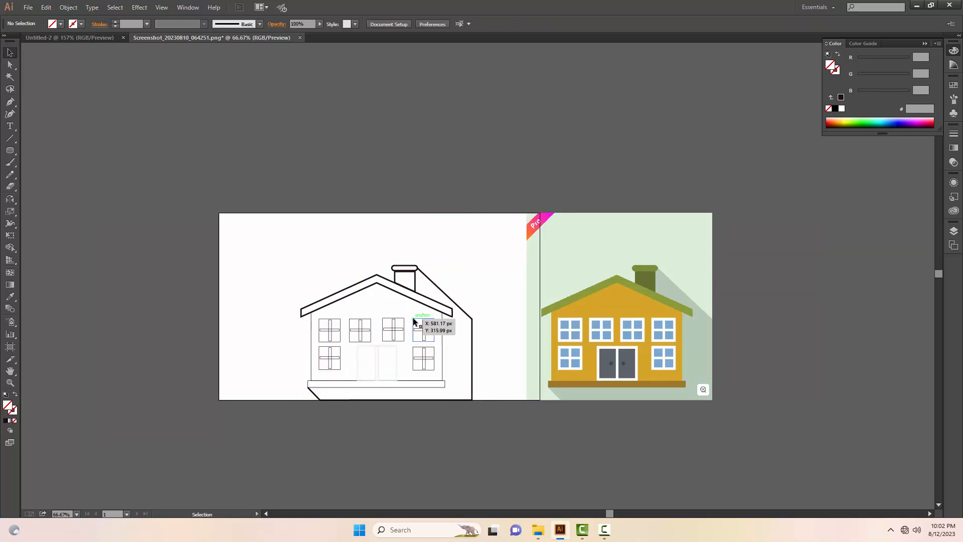
Ungroup the lower-right window of the traced house
{"action": "key", "text": "z"}
{"action": "left_click", "coordinate": [431, 316]}
{"action": "left_click", "coordinate": [430, 317]}
{"action": "key", "text": "space"}
{"action": "left_click_drag", "start_coordinate": [431, 317], "coordinate": [240, 339]}
{"action": "key", "text": "v"}
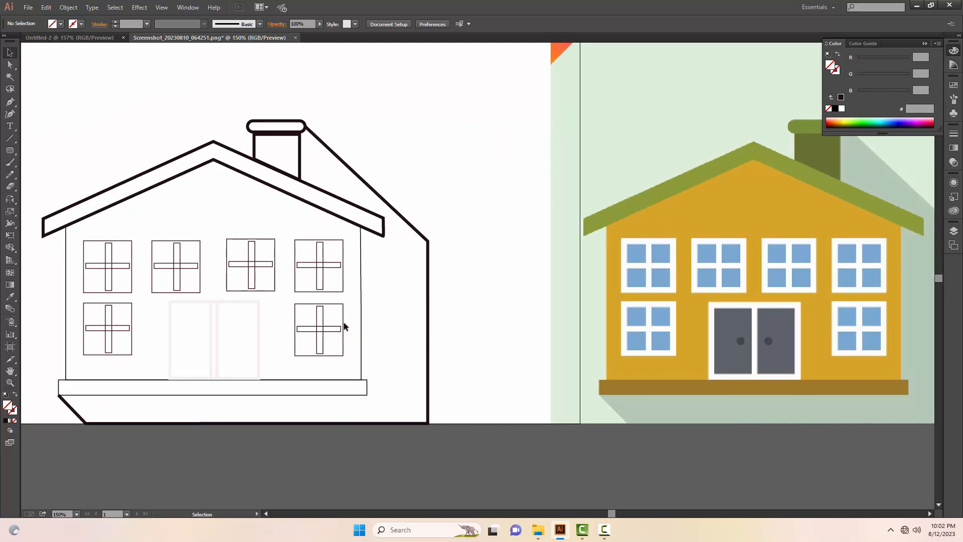
{"action": "left_click", "coordinate": [340, 327]}
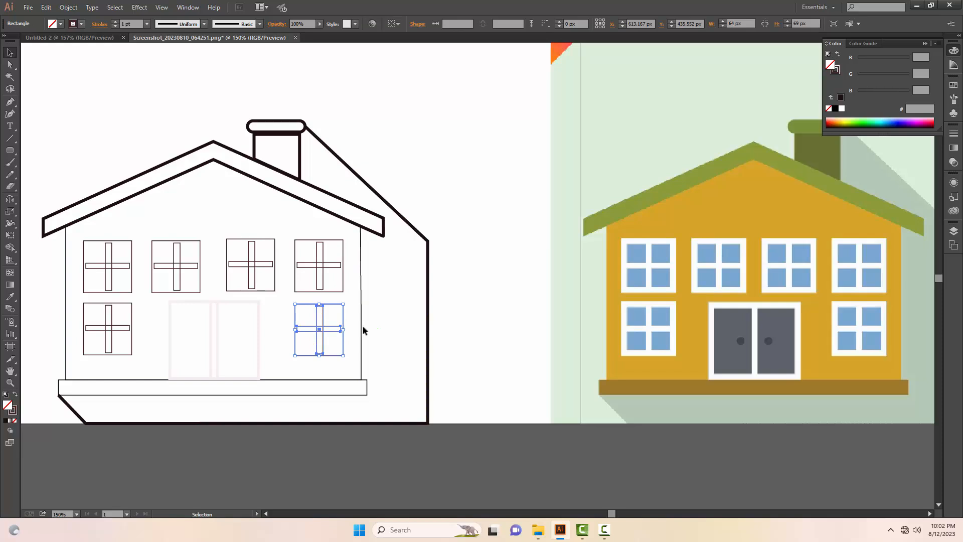
{"action": "right_click", "coordinate": [338, 317]}
{"action": "left_click", "coordinate": [373, 375]}
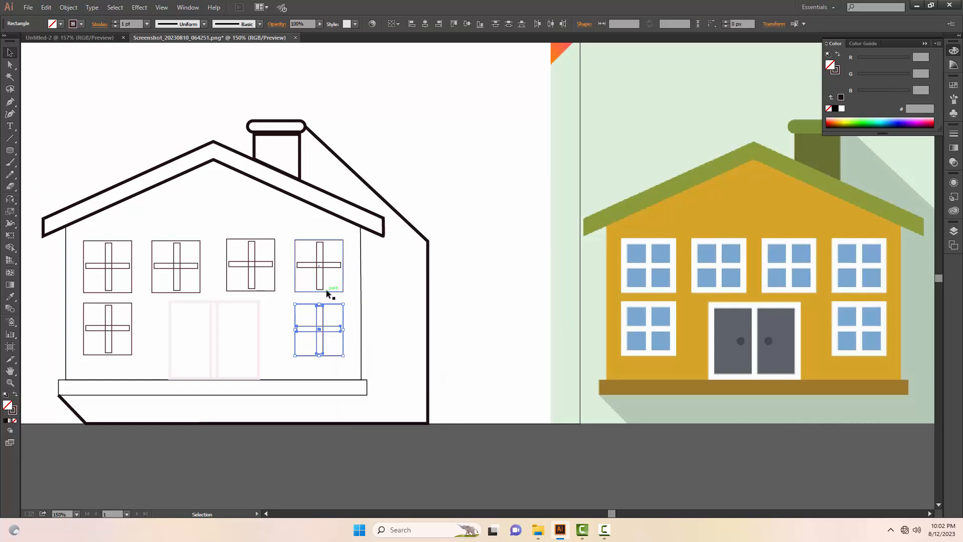
Ungroup the upper-right window of the traced house
{"action": "right_click", "coordinate": [329, 294]}
{"action": "left_click", "coordinate": [468, 281]}
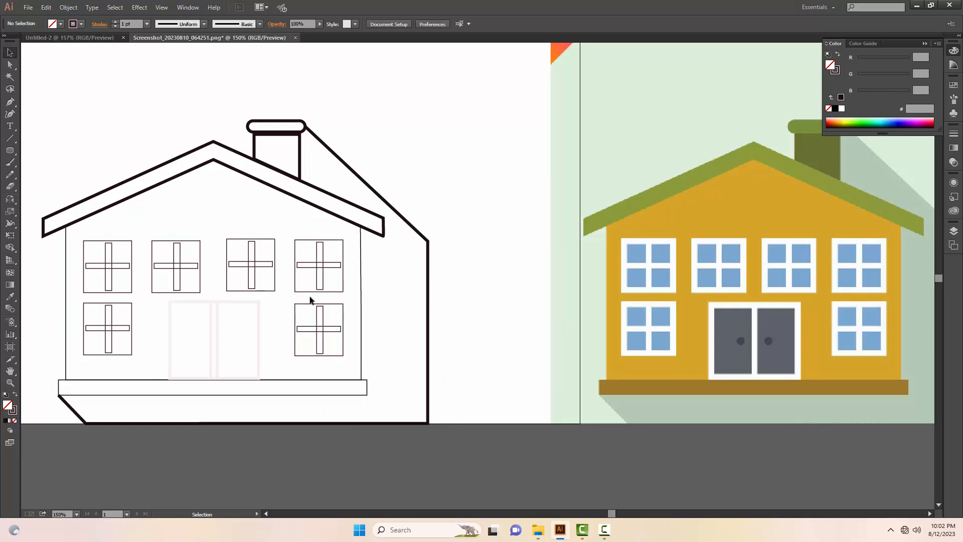
{"action": "left_click", "coordinate": [338, 291]}
{"action": "right_click", "coordinate": [339, 291]}
{"action": "left_click", "coordinate": [371, 352]}
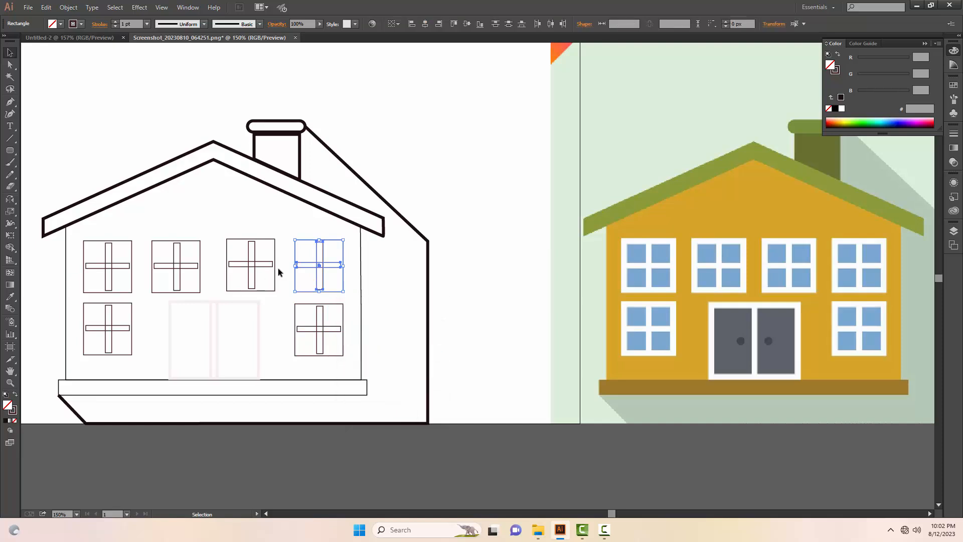
Ungroup the three remaining upper windows of the traced house
{"action": "right_click", "coordinate": [275, 266]}
{"action": "left_click", "coordinate": [293, 324]}
{"action": "right_click", "coordinate": [200, 266]}
{"action": "left_click", "coordinate": [235, 324]}
{"action": "left_click", "coordinate": [131, 266]}
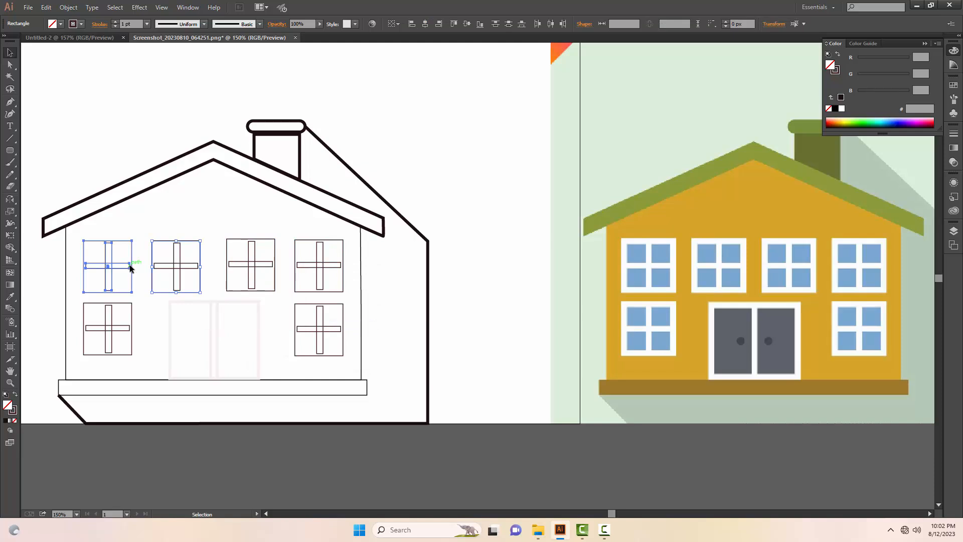
{"action": "right_click", "coordinate": [131, 266]}
{"action": "mouse_move", "coordinate": [186, 345]}
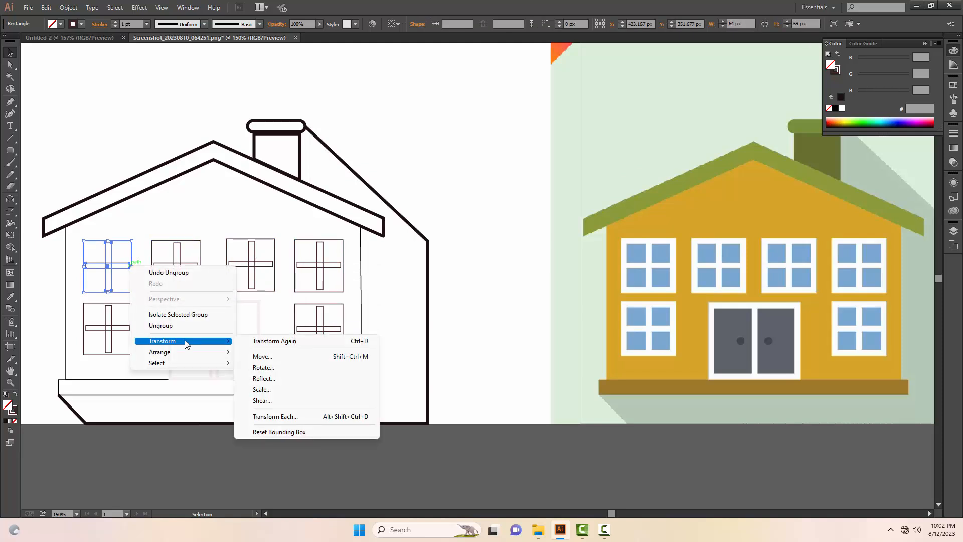
{"action": "left_click", "coordinate": [184, 326]}
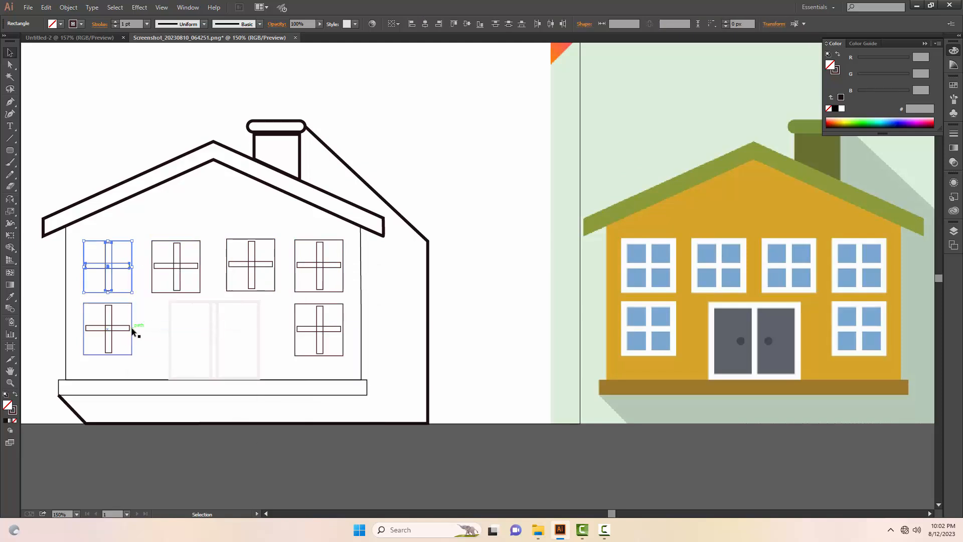
Ungroup the lower-left window of the traced house and deselect everything
{"action": "left_click", "coordinate": [133, 328]}
{"action": "right_click", "coordinate": [132, 329]}
{"action": "left_click", "coordinate": [165, 388]}
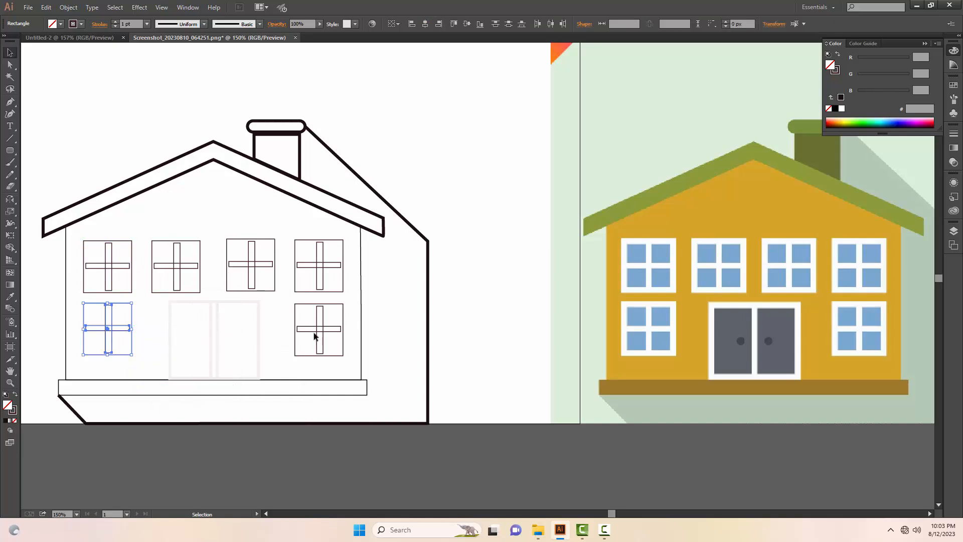
{"action": "left_click", "coordinate": [440, 258]}
Fill the lower-right window's outer rectangle with the white of the reference window frame using the Eyedropper
{"action": "left_click", "coordinate": [343, 311]}
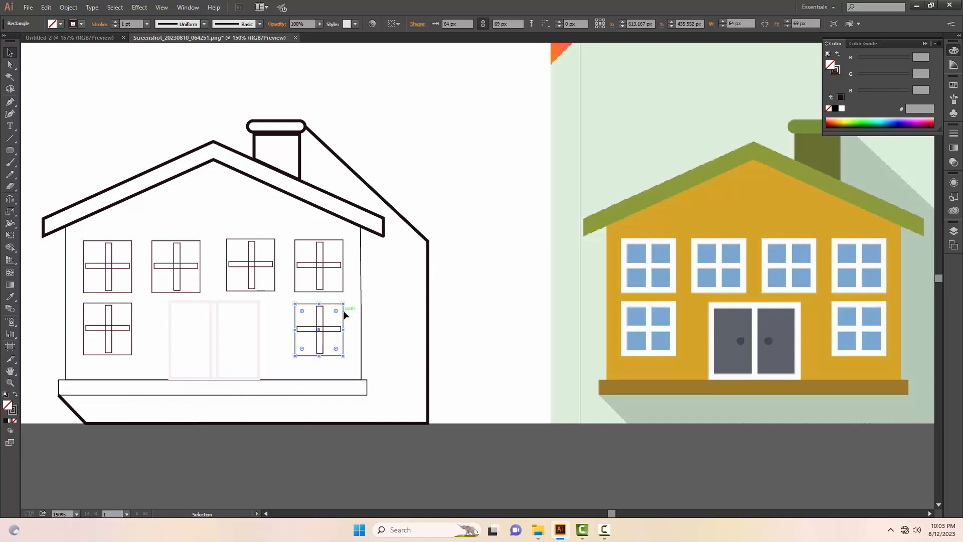
{"action": "key", "text": "i"}
{"action": "left_click", "coordinate": [844, 326]}
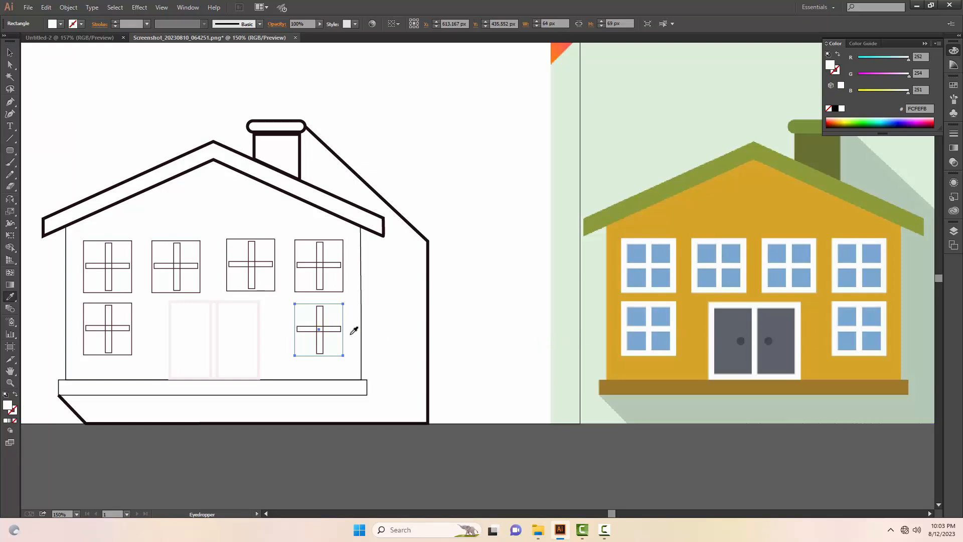
{"action": "key", "text": "v"}
Fill the traced house wall with the yellow D7A528 sampled from the reference wall
{"action": "left_click", "coordinate": [360, 305]}
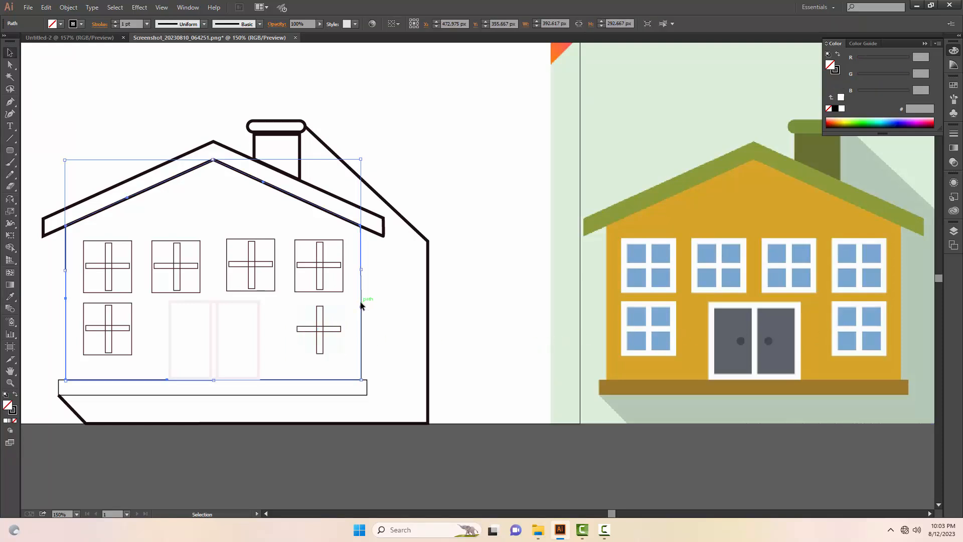
{"action": "key", "text": "i"}
{"action": "left_click", "coordinate": [687, 229]}
{"action": "key", "text": "v"}
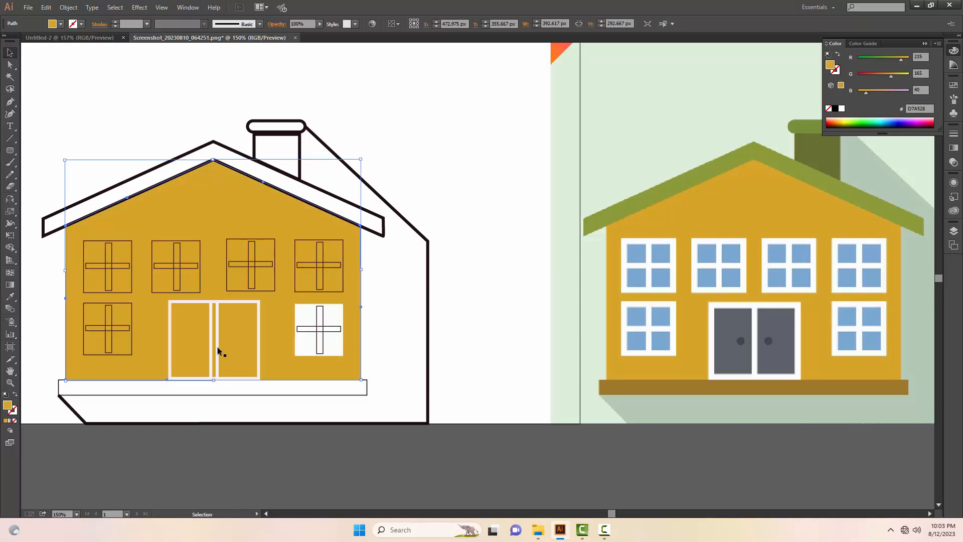
Fill the lower-right window's outer rectangle with the blue 79A8D2 sampled from a reference window pane
{"action": "left_click", "coordinate": [336, 328]}
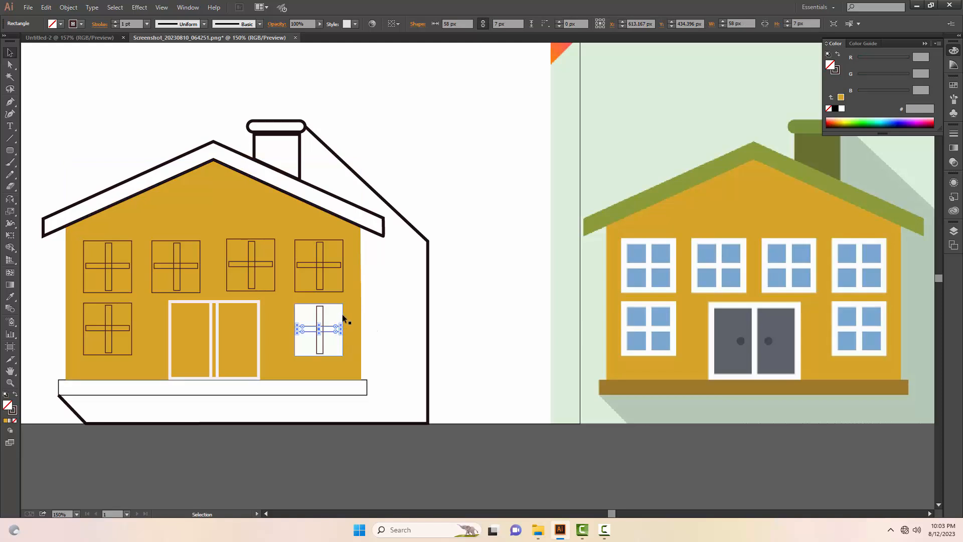
{"action": "left_click", "coordinate": [343, 316]}
{"action": "key", "text": "i"}
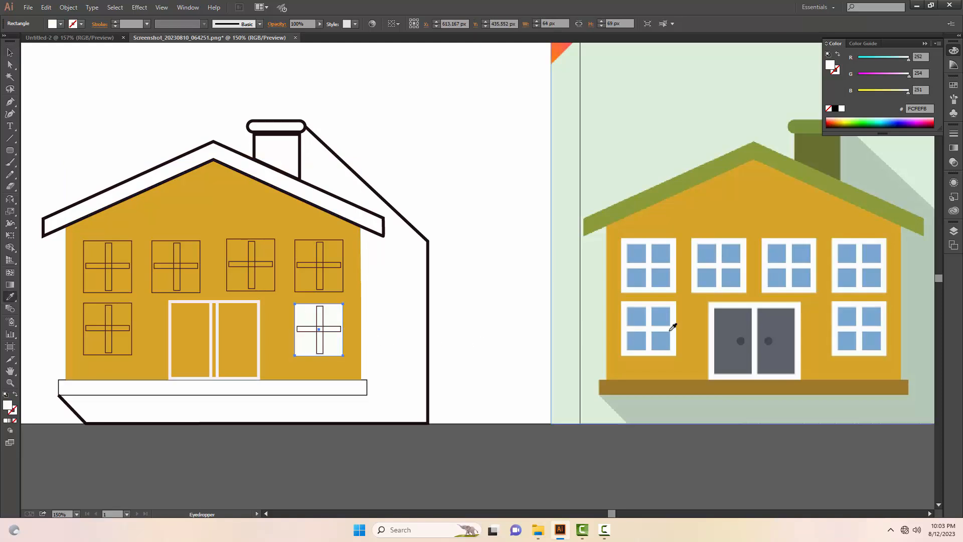
{"action": "left_click", "coordinate": [854, 313]}
{"action": "key", "text": "v"}
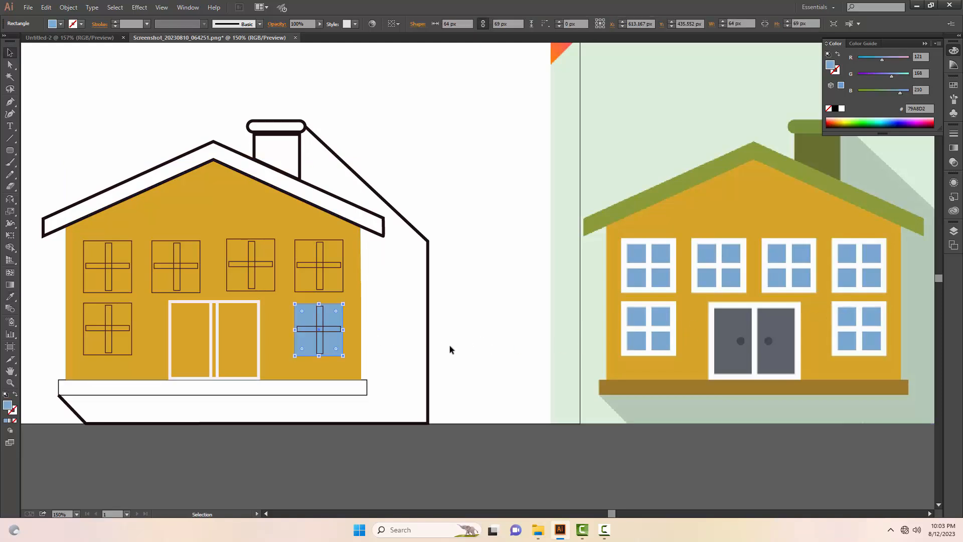
Fill the lower-right window's vertical and horizontal bars with white sampled from the reference window frame
{"action": "left_click", "coordinate": [320, 339]}
{"action": "key", "text": "i"}
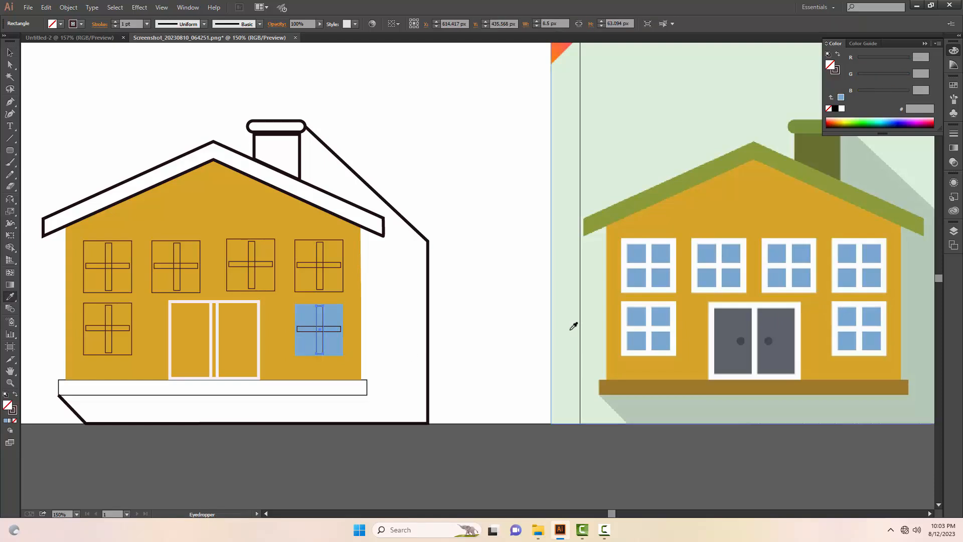
{"action": "left_click", "coordinate": [626, 328]}
{"action": "key", "text": "v"}
{"action": "left_click", "coordinate": [339, 329]}
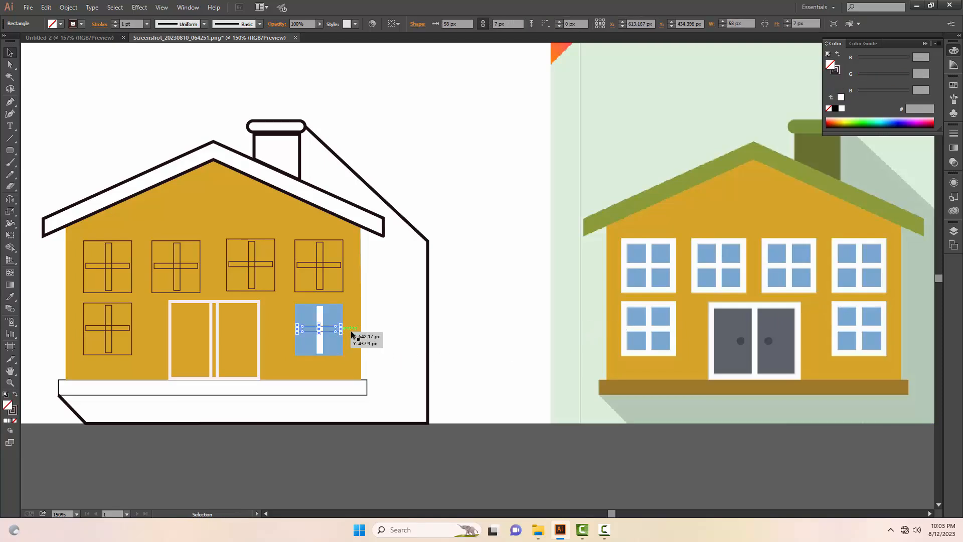
{"action": "key", "text": "i"}
{"action": "left_click", "coordinate": [627, 303]}
{"action": "key", "text": "v"}
{"action": "left_click", "coordinate": [435, 328]}
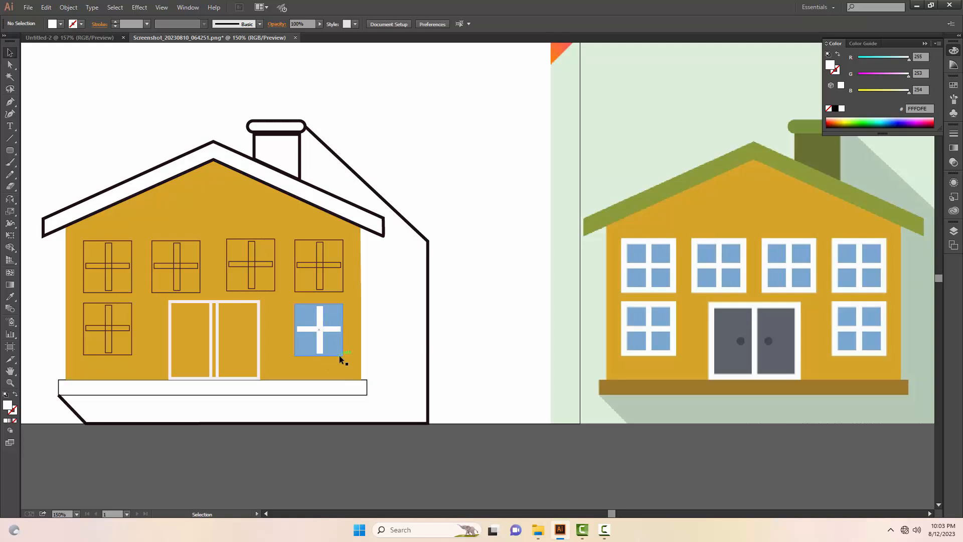
Give the blue window rectangle an off-white F9F7F7 stroke with a weight of 6 pt
{"action": "left_click", "coordinate": [338, 353]}
{"action": "left_click", "coordinate": [15, 413]}
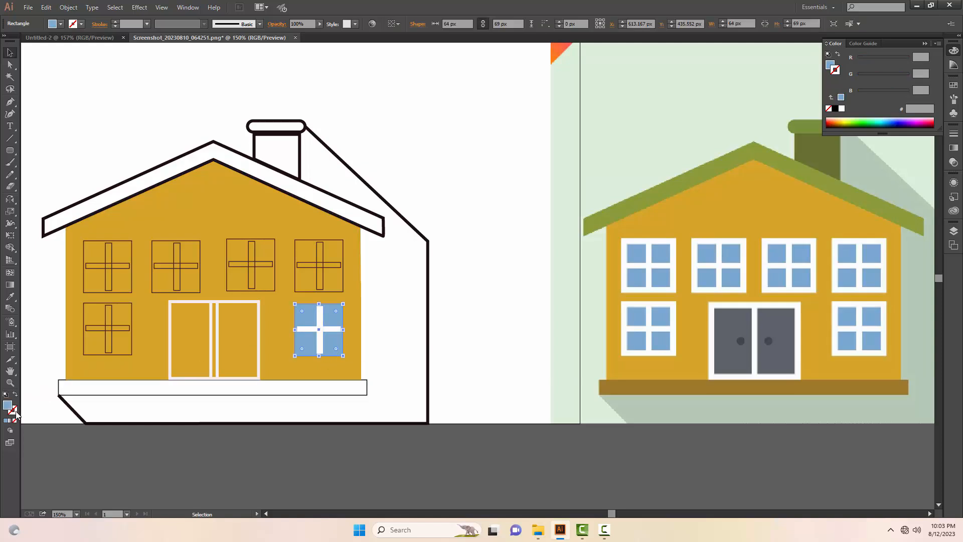
{"action": "double_click", "coordinate": [16, 411]}
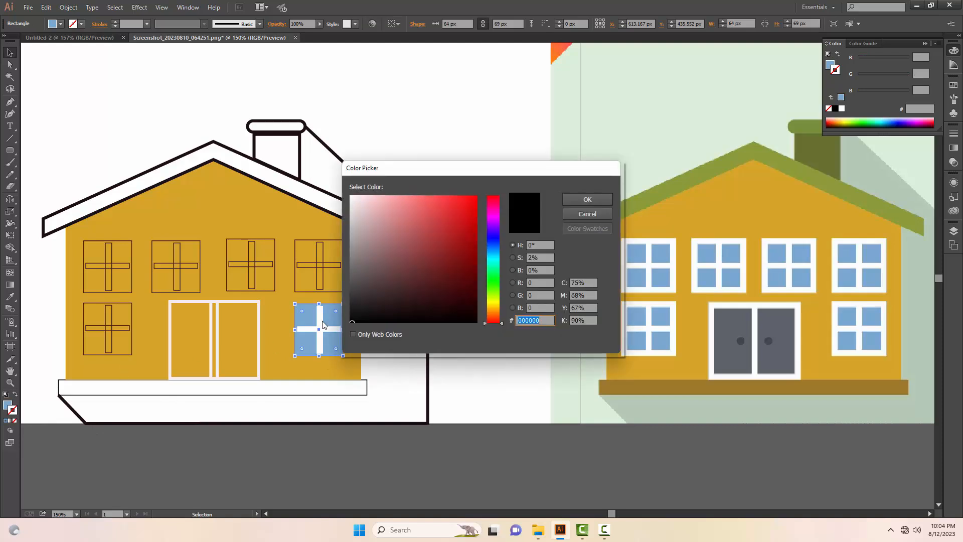
{"action": "left_click", "coordinate": [353, 198]}
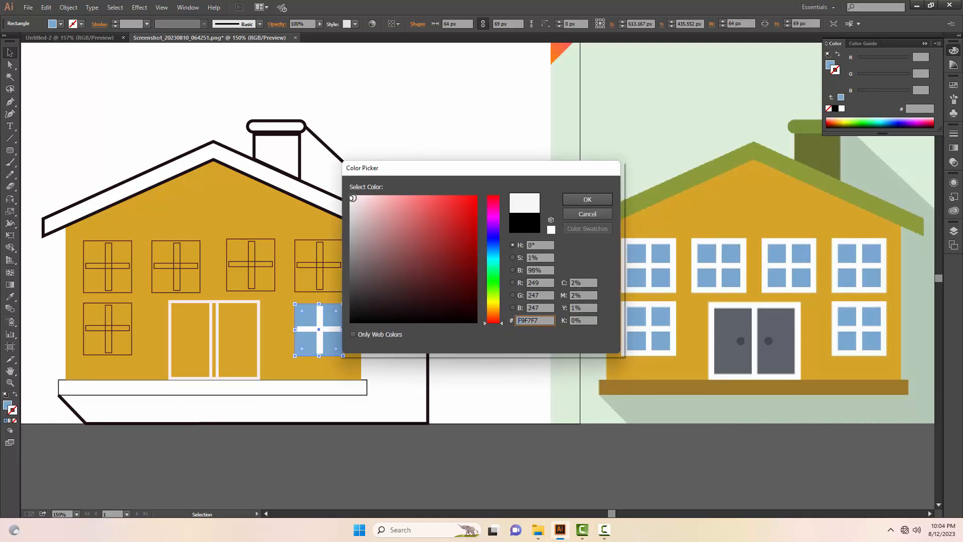
{"action": "left_click", "coordinate": [572, 201]}
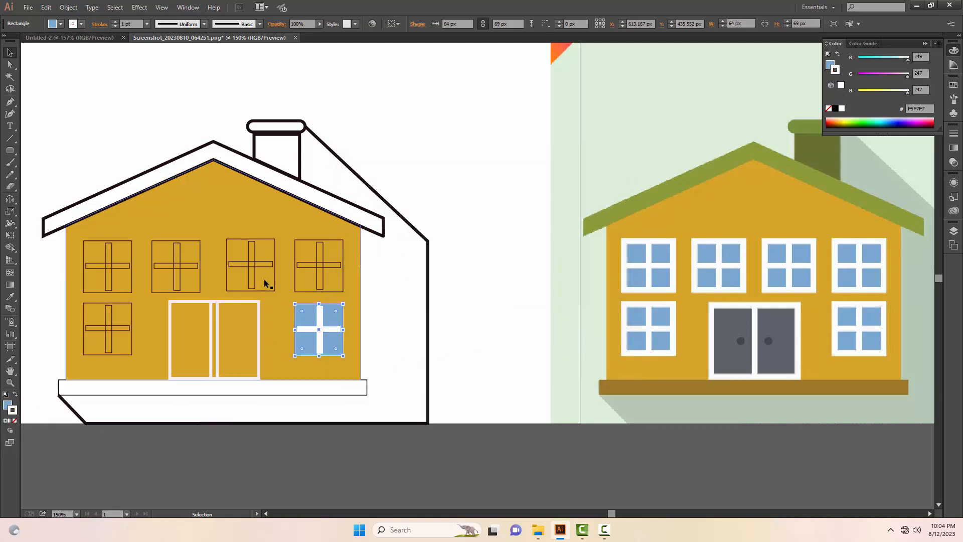
{"action": "left_click", "coordinate": [146, 24]}
{"action": "left_click", "coordinate": [167, 123]}
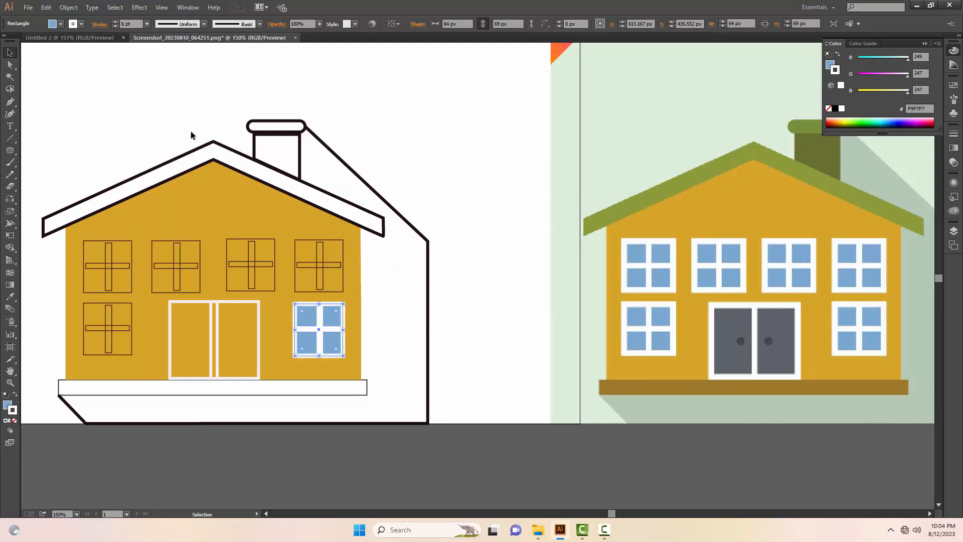
{"action": "left_click", "coordinate": [411, 167]}
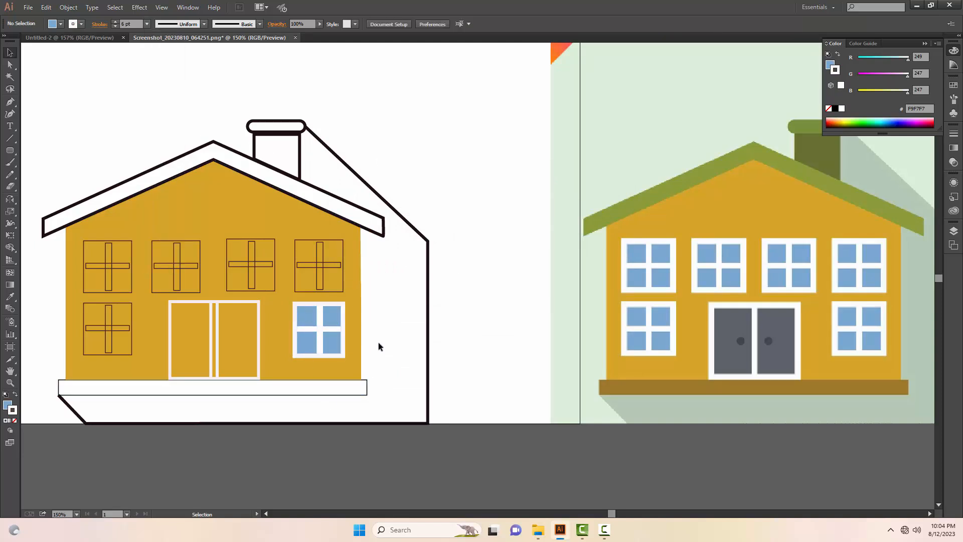
Move the yellow wall aside to the right and delete the five unfilled windows
{"action": "left_click", "coordinate": [339, 272]}
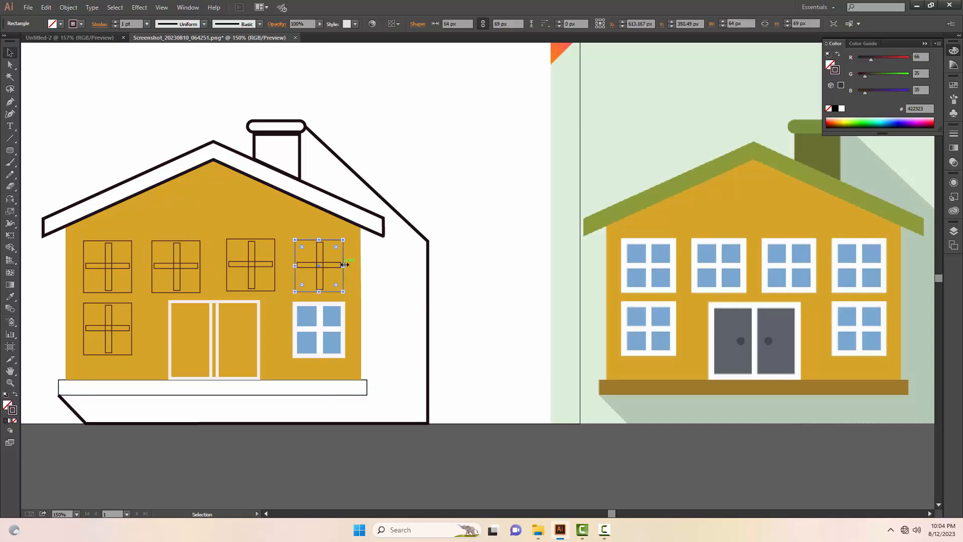
{"action": "left_click_drag", "start_coordinate": [344, 264], "coordinate": [344, 258]}
{"action": "left_click_drag", "start_coordinate": [88, 256], "coordinate": [471, 213]}
{"action": "left_click_drag", "start_coordinate": [82, 260], "coordinate": [345, 279]}
{"action": "key", "text": "Delete"}
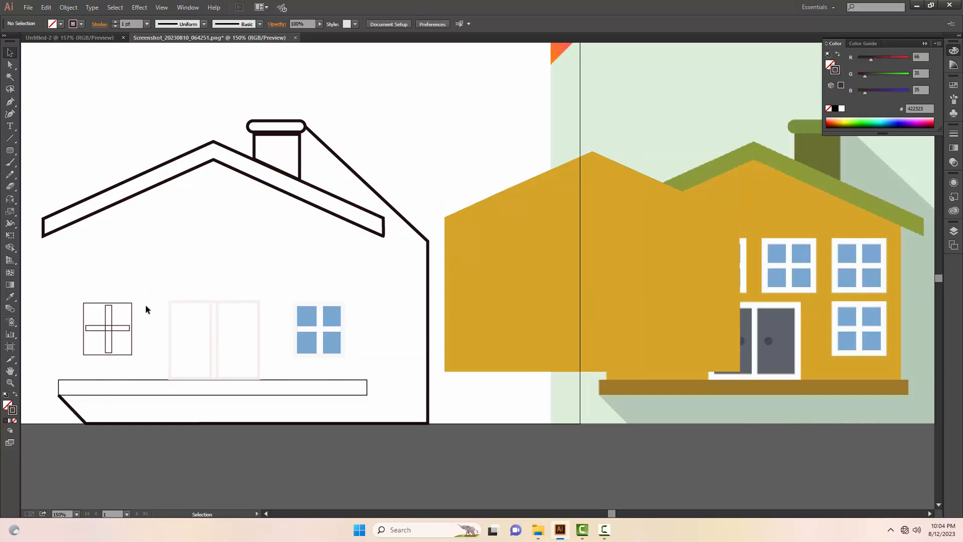
{"action": "left_click_drag", "start_coordinate": [85, 298], "coordinate": [119, 344]}
{"action": "key", "text": "Delete"}
Move the yellow wall back under the roof, nudge it into alignment with the roof and base, and deselect it
{"action": "mouse_move", "coordinate": [503, 219]}
{"action": "left_mouse_down"}
{"action": "mouse_move", "coordinate": [418, 238]}
{"action": "mouse_move", "coordinate": [134, 233]}
{"action": "left_mouse_up"}
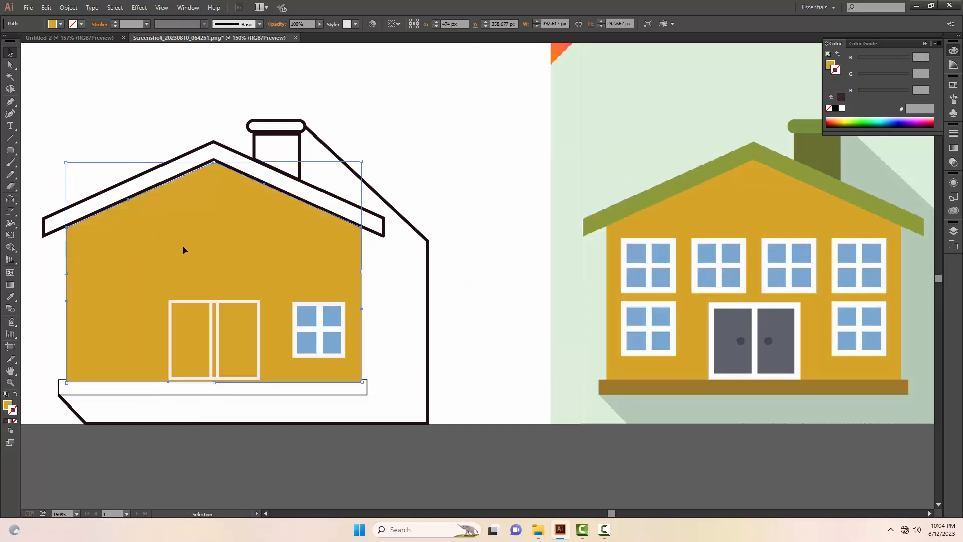
{"action": "key", "text": "Up"}
{"action": "key", "text": "Right"}
{"action": "key", "text": "Up"}
{"action": "key", "text": "Right"}
{"action": "key", "text": "Left"}
{"action": "key", "text": "Up"}
{"action": "key", "text": "Up"}
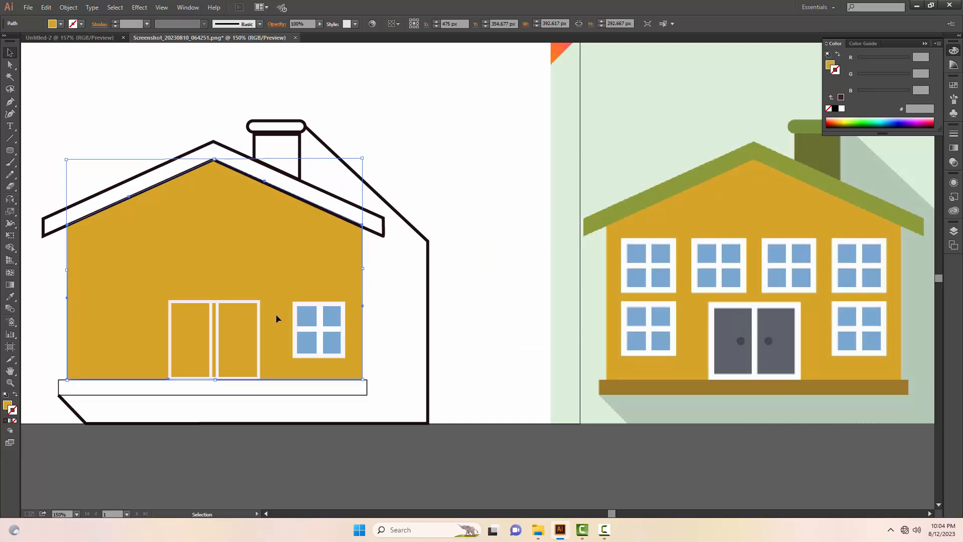
{"action": "left_click", "coordinate": [456, 208]}
Move the yellow wall aside to the left and group the parts of the lower-right window
{"action": "left_click_drag", "start_coordinate": [293, 271], "coordinate": [188, 269]}
{"action": "left_click_drag", "start_coordinate": [289, 298], "coordinate": [368, 360]}
{"action": "right_click", "coordinate": [329, 335]}
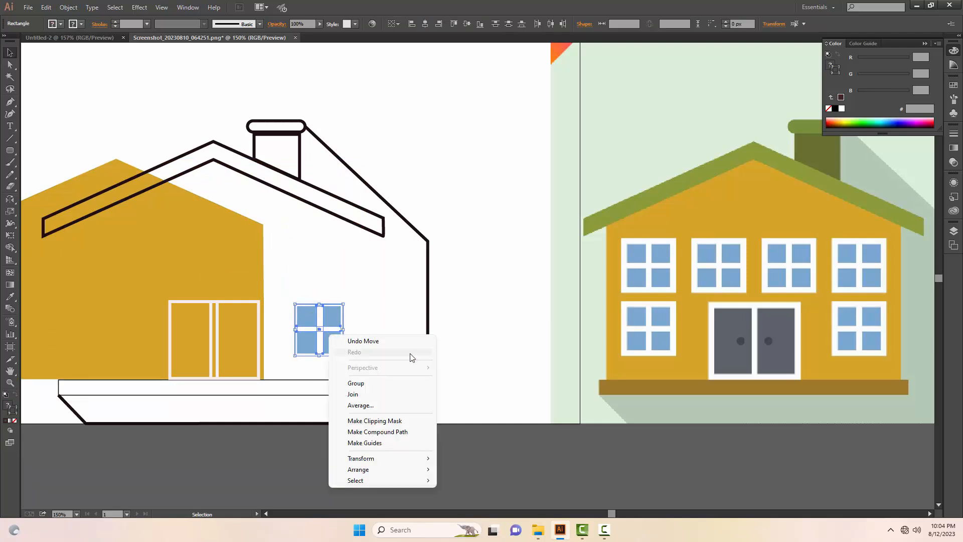
{"action": "left_click", "coordinate": [387, 396]}
{"action": "left_click", "coordinate": [435, 355]}
Try moving the yellow wall back under the roof, and undo the move
{"action": "left_click_drag", "start_coordinate": [257, 262], "coordinate": [354, 263]}
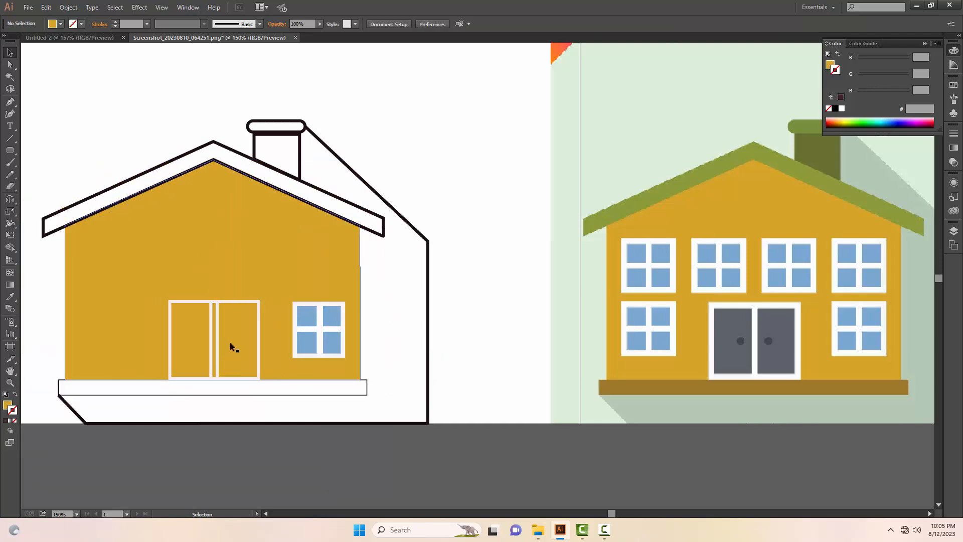
{"action": "left_click", "coordinate": [294, 328]}
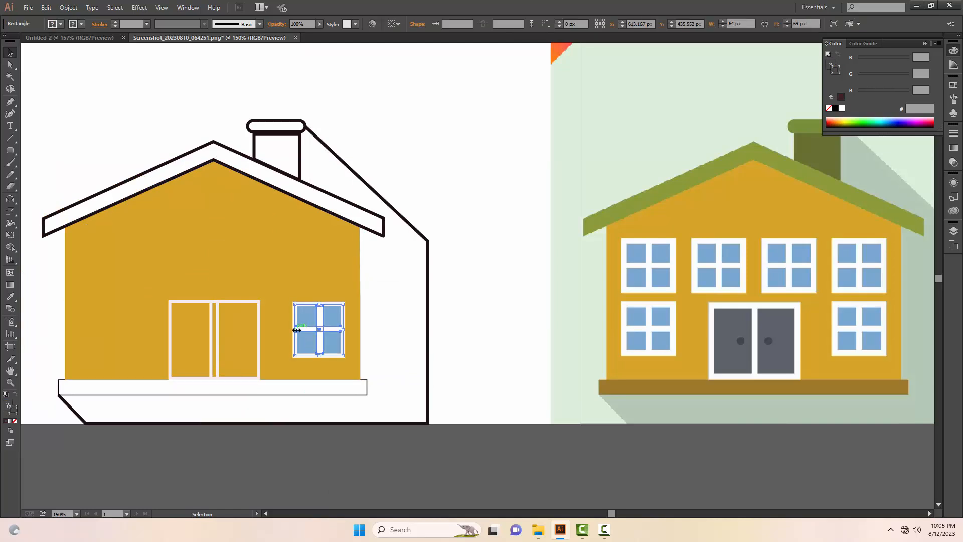
{"action": "key", "text": "a"}
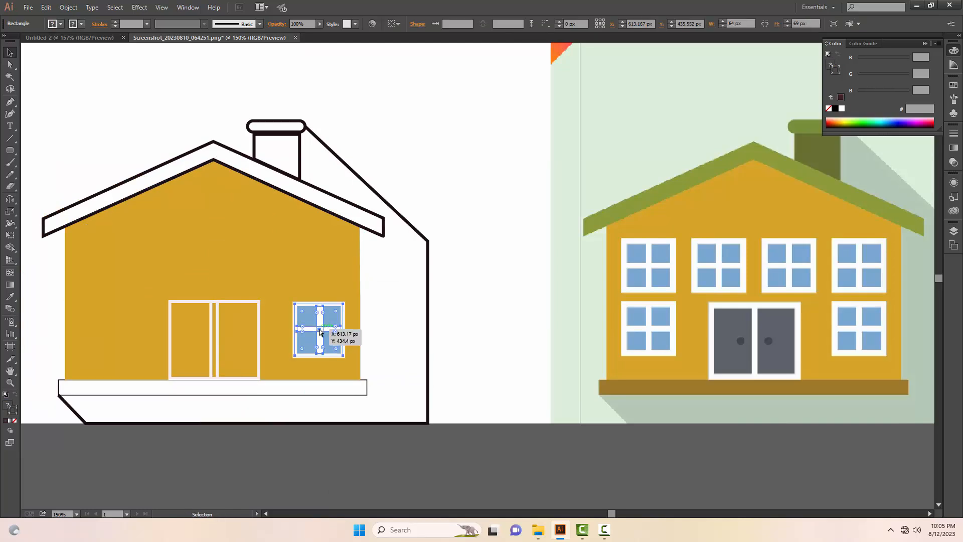
{"action": "key", "text": "ctrl+z"}
Return the yellow wall to its place between the roof and the base and deselect it
{"action": "left_click_drag", "start_coordinate": [258, 274], "coordinate": [356, 275]}
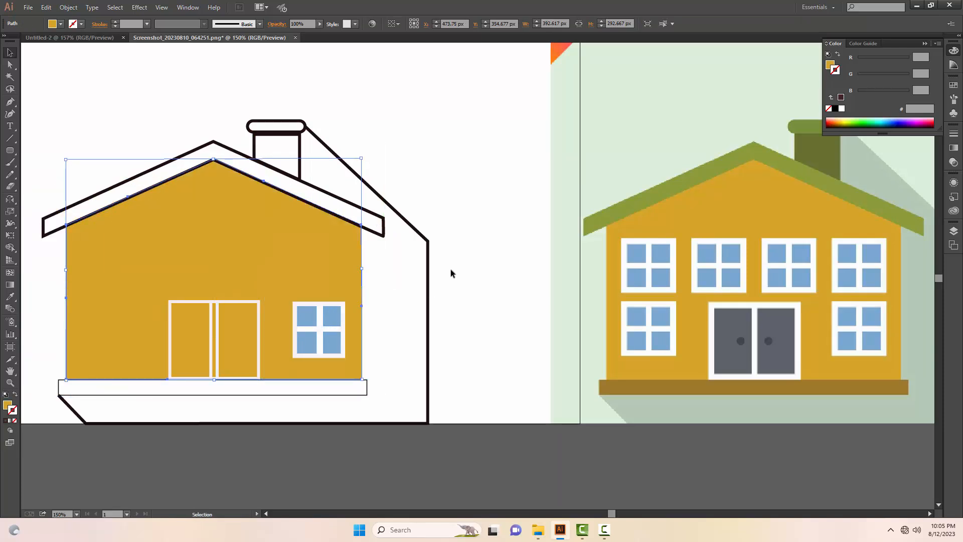
{"action": "left_click", "coordinate": [449, 271]}
{"action": "left_click", "coordinate": [320, 305]}
{"action": "right_click", "coordinate": [321, 305]}
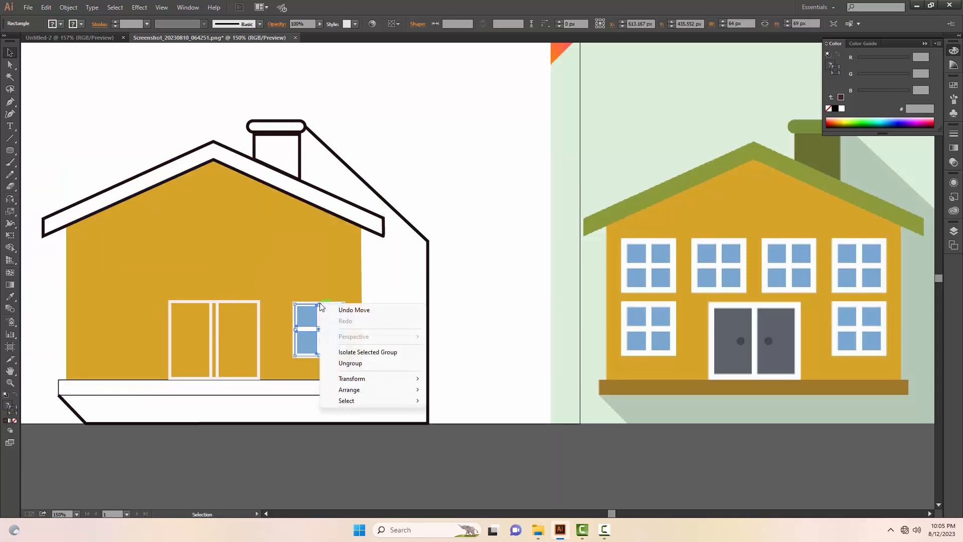
{"action": "left_click", "coordinate": [477, 270]}
{"action": "left_click", "coordinate": [476, 266]}
Duplicate the finished window into an evenly spaced upper row of four and one copy beside the door at the lower left
{"action": "left_click", "coordinate": [309, 302]}
{"action": "left_click_drag", "start_coordinate": [317, 321], "coordinate": [123, 331]}
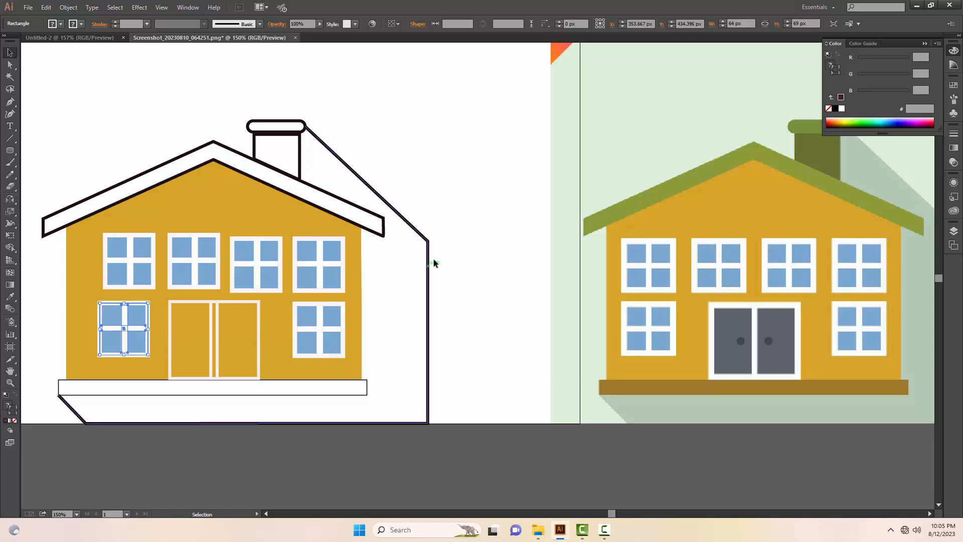
{"action": "left_click", "coordinate": [533, 357]}
{"action": "left_click", "coordinate": [105, 278]}
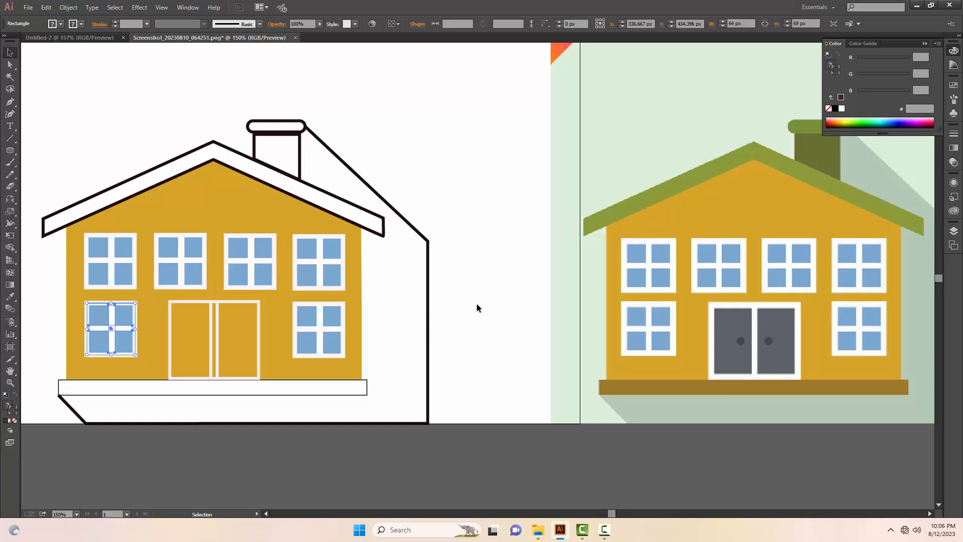
{"action": "left_click", "coordinate": [476, 302]}
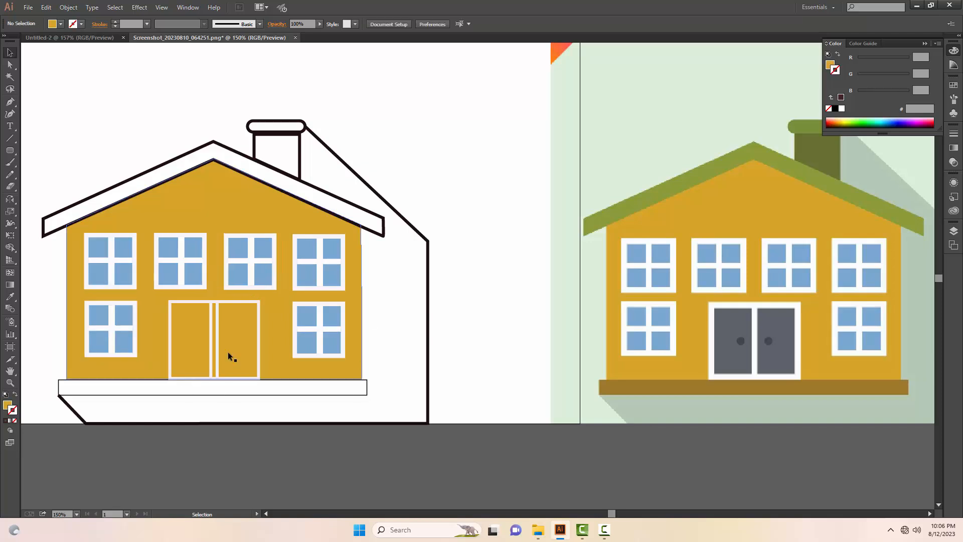
Fill the narrow divider between the two door panels with white sampled from the reference door frame
{"action": "left_click", "coordinate": [214, 321]}
{"action": "key", "text": "i"}
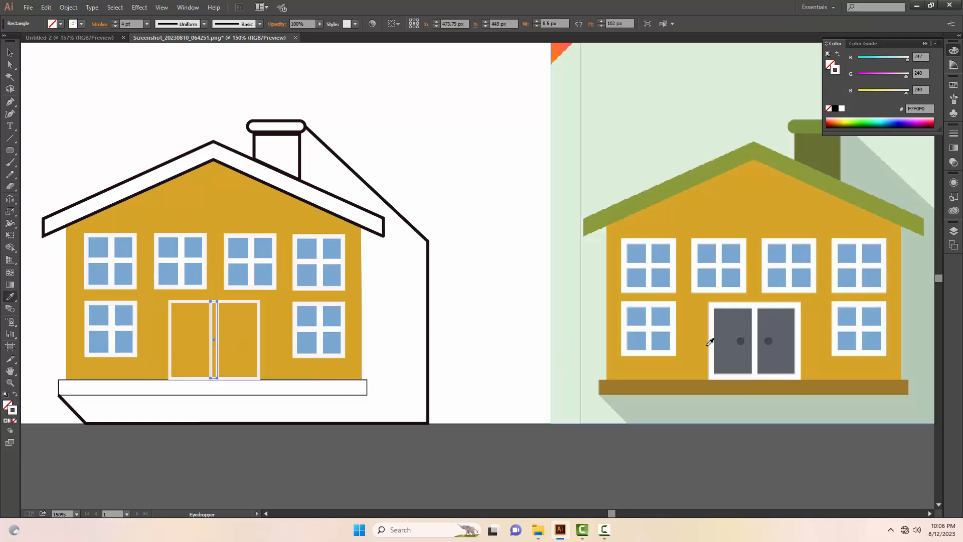
{"action": "left_click", "coordinate": [755, 322]}
{"action": "key", "text": "v"}
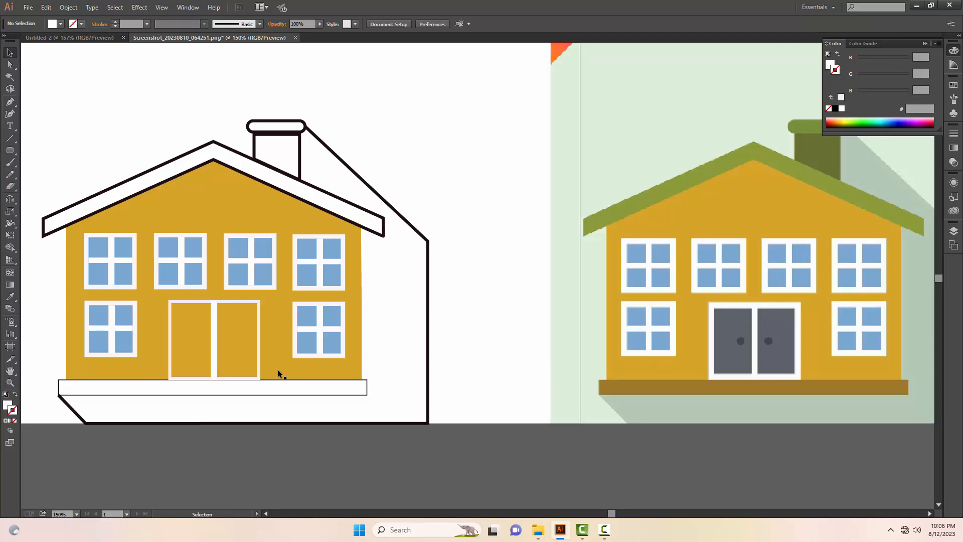
Thicken the white stroke of the door frame to 6 pt and deselect it
{"action": "left_click", "coordinate": [260, 354]}
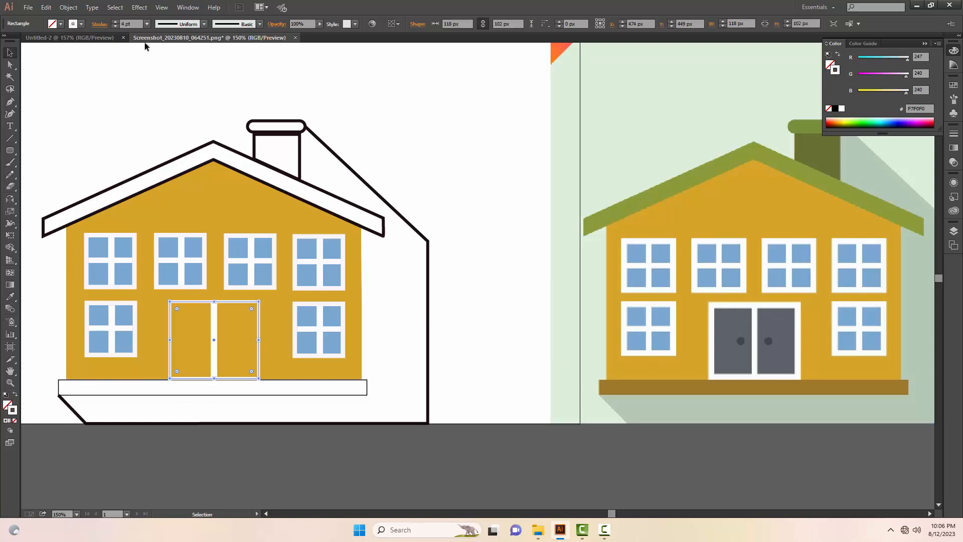
{"action": "left_click", "coordinate": [147, 24]}
{"action": "left_click", "coordinate": [160, 110]}
{"action": "left_click", "coordinate": [146, 24]}
{"action": "left_click", "coordinate": [167, 121]}
{"action": "left_click", "coordinate": [194, 131]}
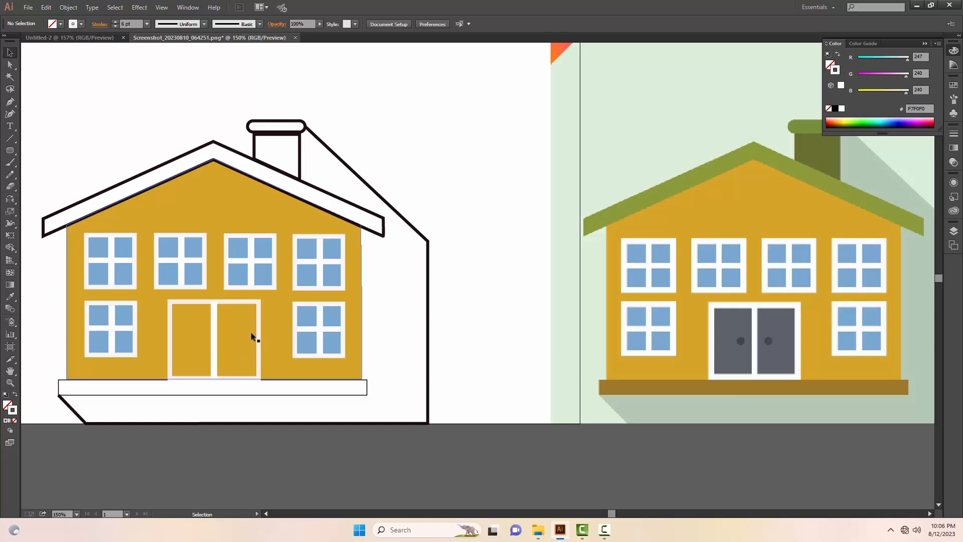
Fill the door rectangle with the dark grey sampled from the reference door panel
{"action": "left_click", "coordinate": [257, 347]}
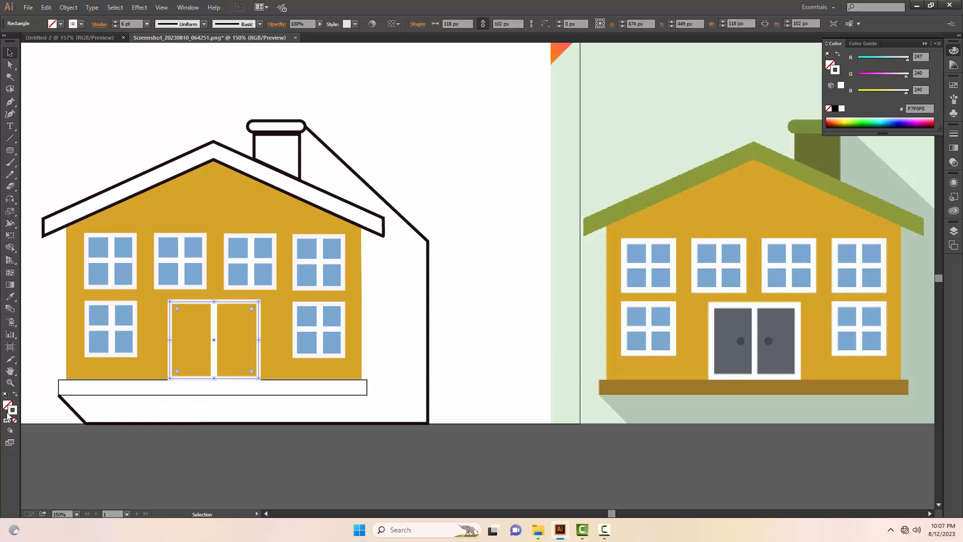
{"action": "left_click", "coordinate": [11, 407]}
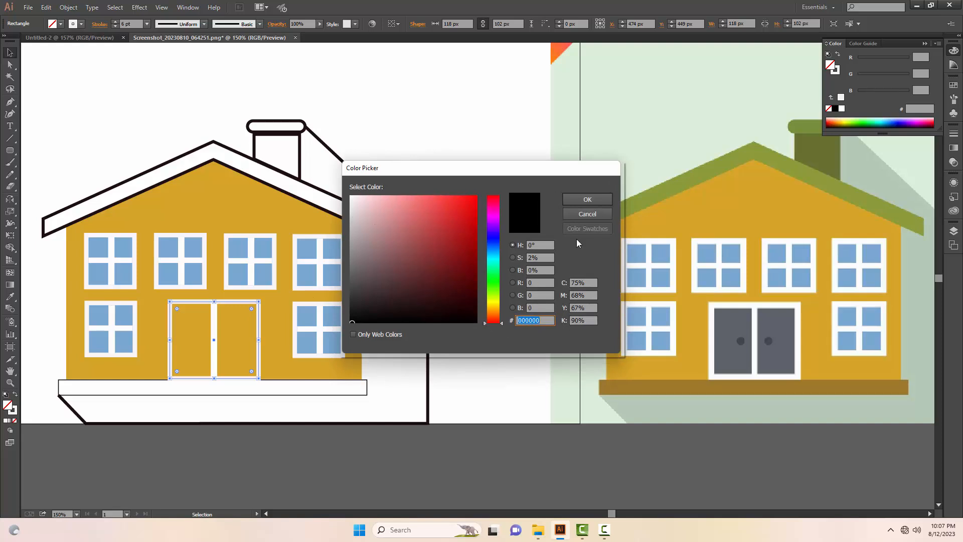
{"action": "left_click", "coordinate": [587, 214]}
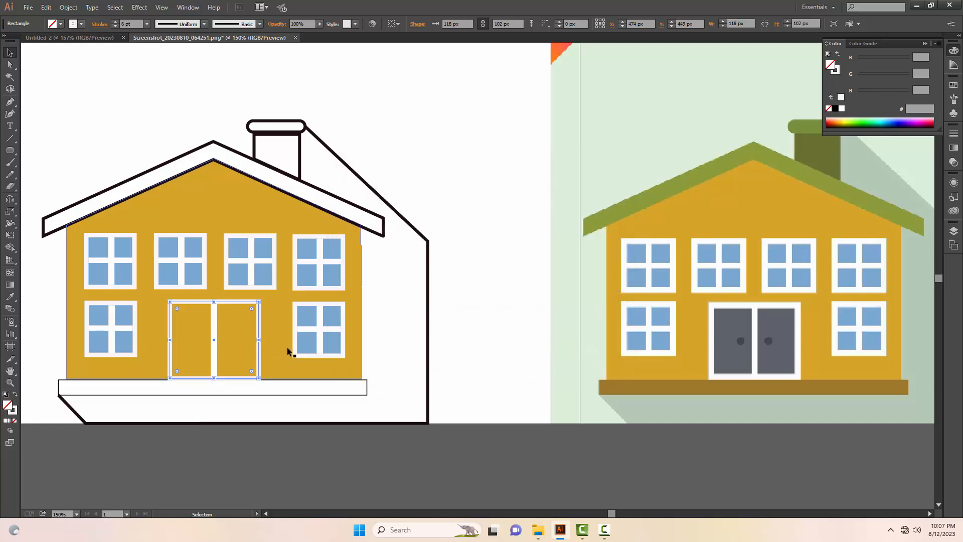
{"action": "key", "text": "i"}
{"action": "left_click", "coordinate": [734, 321]}
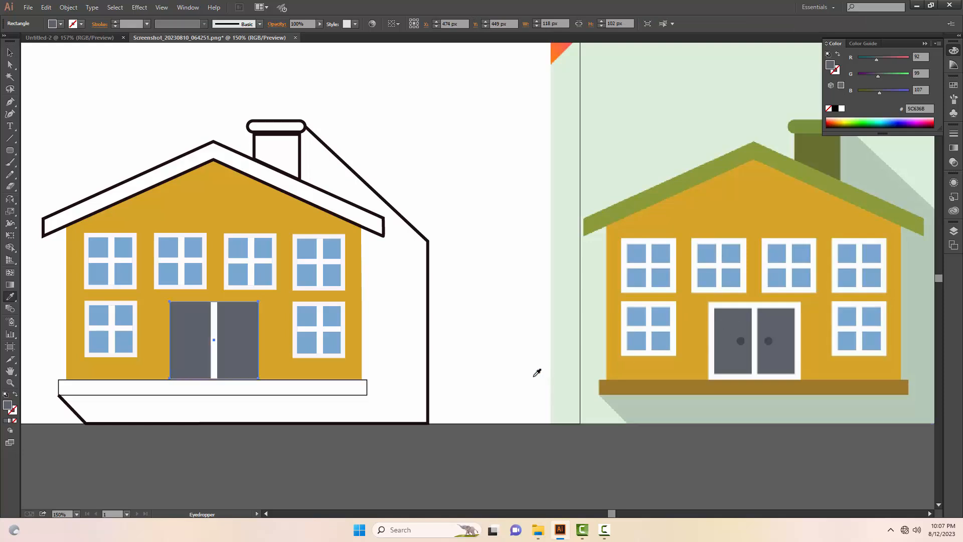
{"action": "key", "text": "v"}
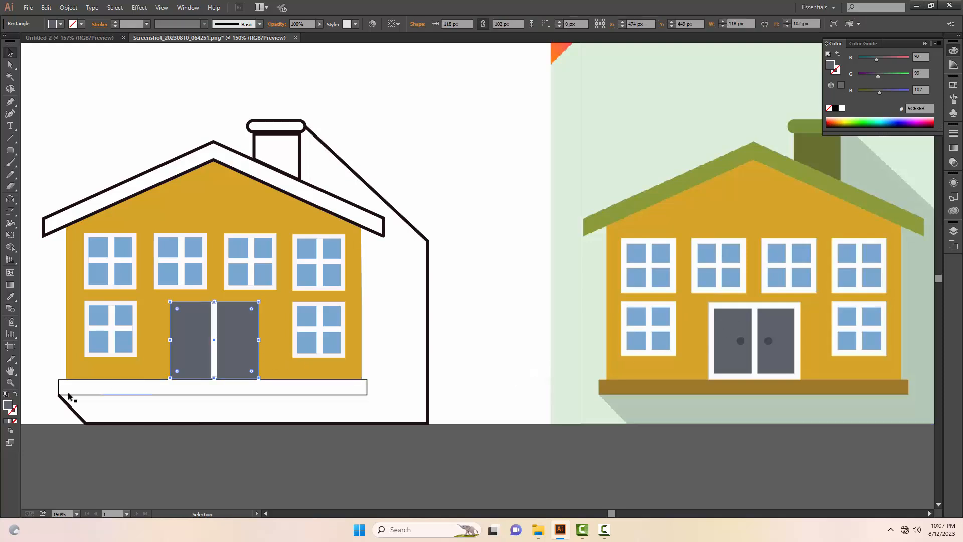
Give the grey door rectangle a white (FFFFFF) stroke with a weight of 6 pt and deselect it
{"action": "left_click", "coordinate": [15, 411]}
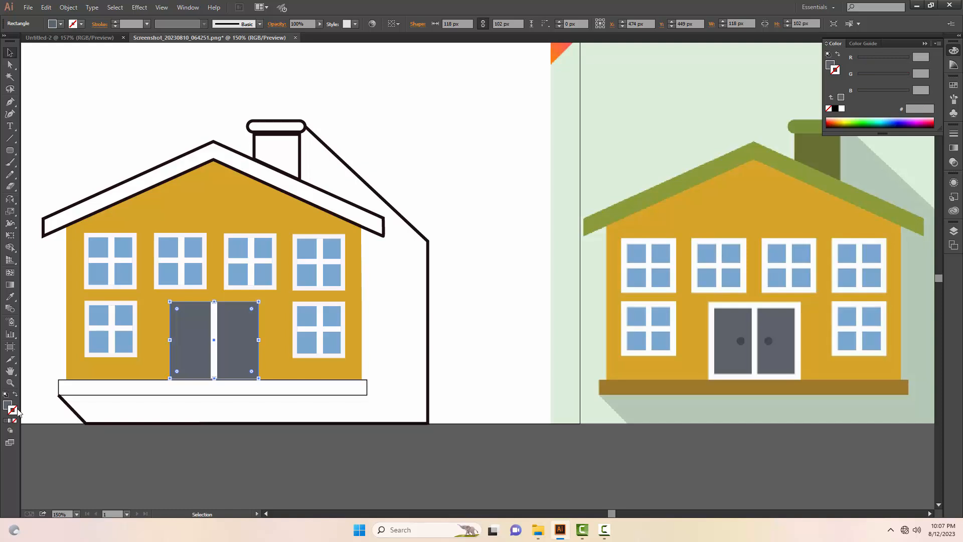
{"action": "double_click", "coordinate": [15, 410]}
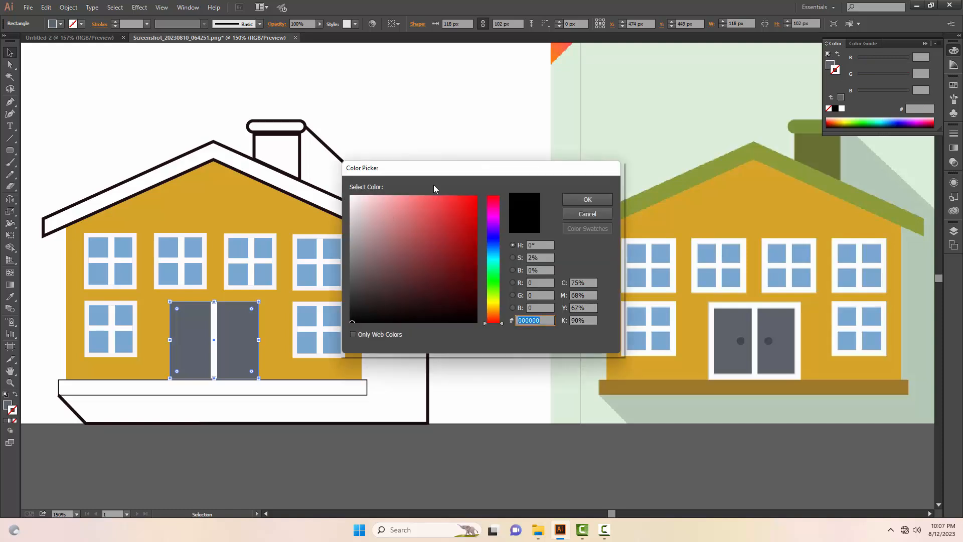
{"action": "left_click", "coordinate": [351, 196]}
{"action": "left_click", "coordinate": [587, 199]}
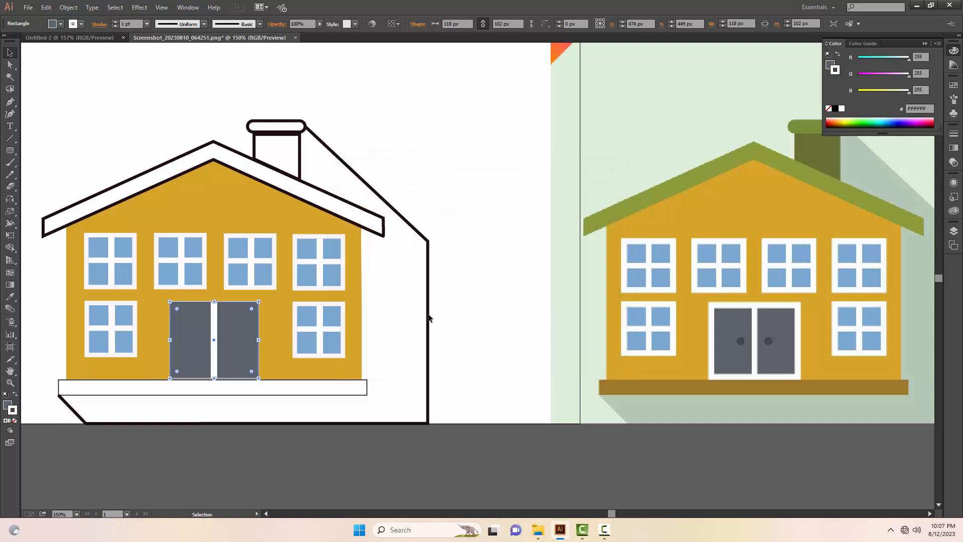
{"action": "left_click", "coordinate": [148, 24]}
{"action": "left_click", "coordinate": [163, 122]}
{"action": "left_click", "coordinate": [138, 140]}
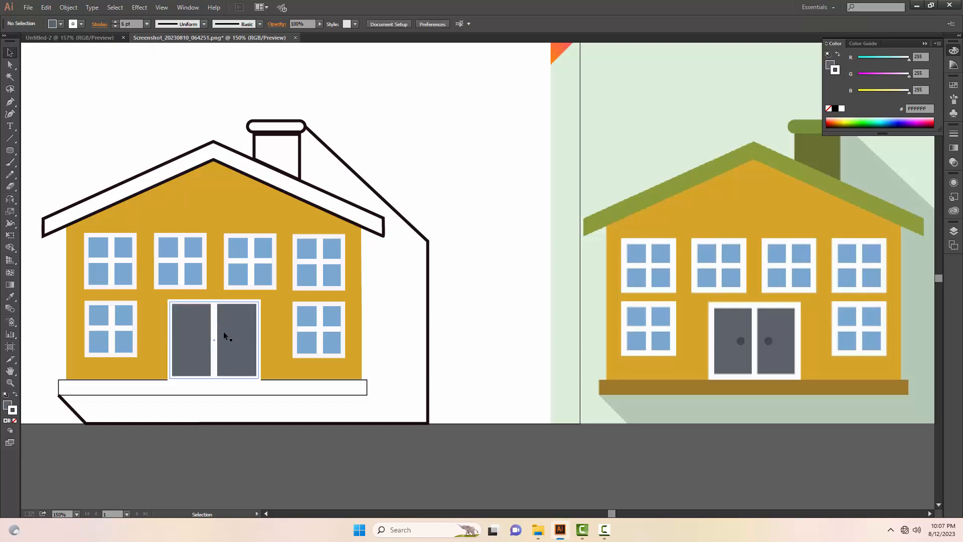
Draw an oval handle about 6.5 by 12 px on the right door panel and place a copy on the left panel
{"action": "key", "text": "z"}
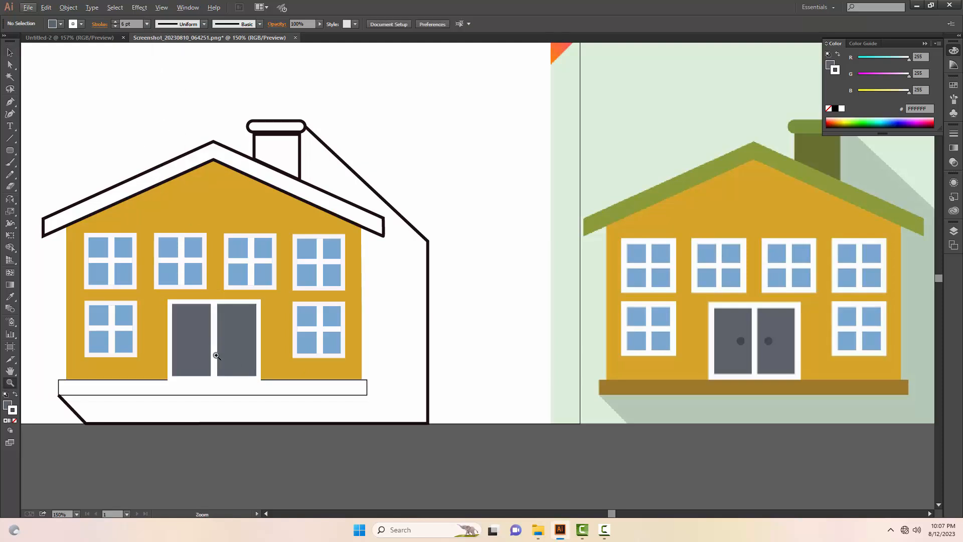
{"action": "left_click", "coordinate": [221, 341]}
{"action": "left_click", "coordinate": [226, 333]}
{"action": "left_click_drag", "start_coordinate": [894, 168], "coordinate": [461, 323]}
{"action": "key", "text": "m"}
{"action": "left_click_drag", "start_coordinate": [10, 150], "coordinate": [49, 169]}
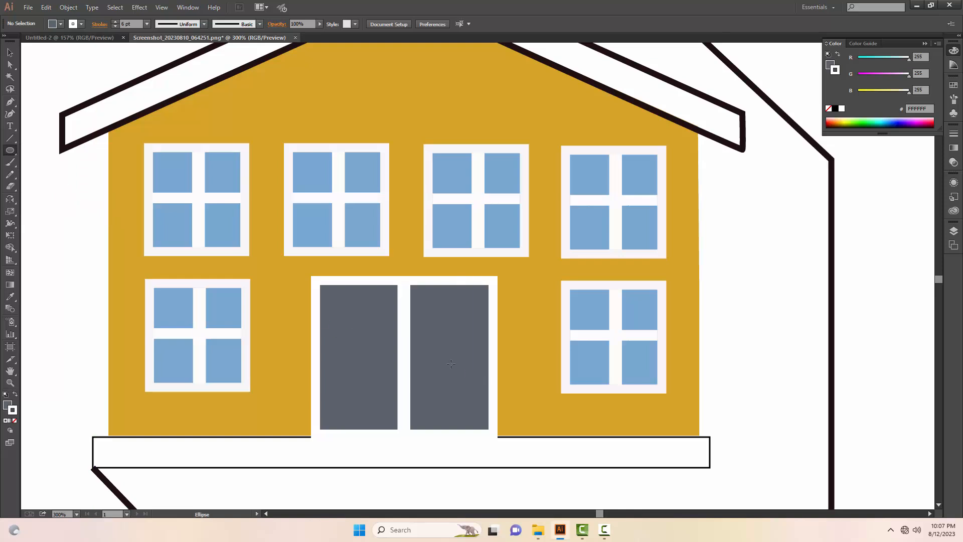
{"action": "left_click_drag", "start_coordinate": [423, 347], "coordinate": [433, 365]}
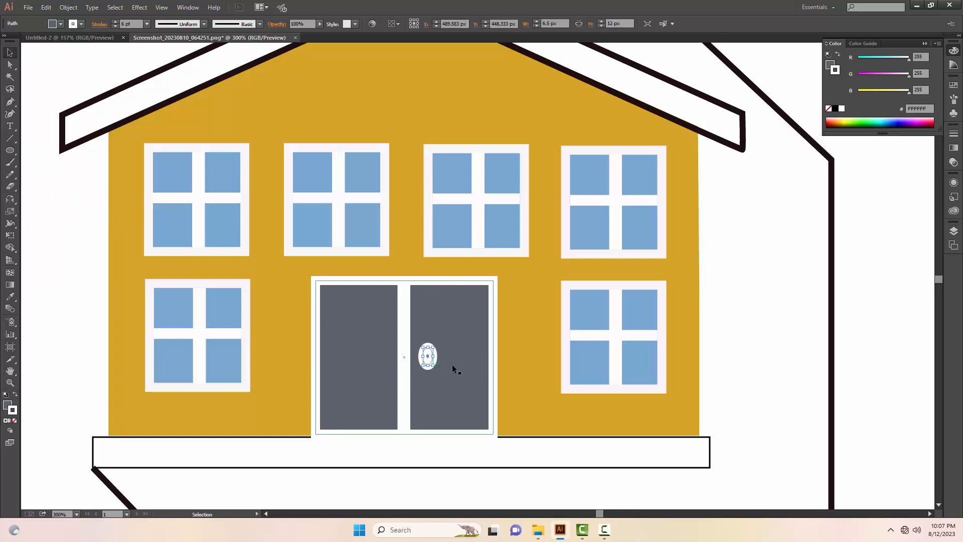
{"action": "key", "text": "v"}
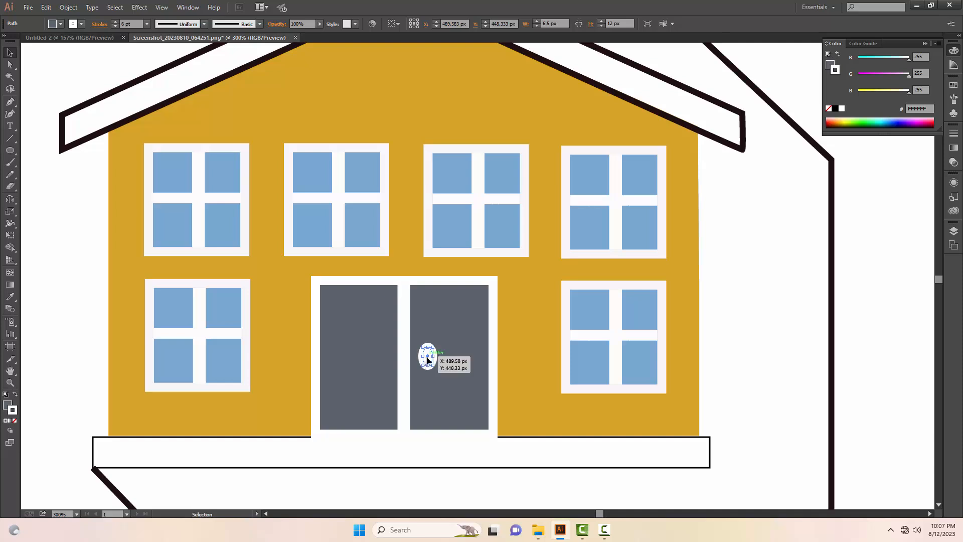
{"action": "left_click_drag", "start_coordinate": [427, 360], "coordinate": [384, 358]}
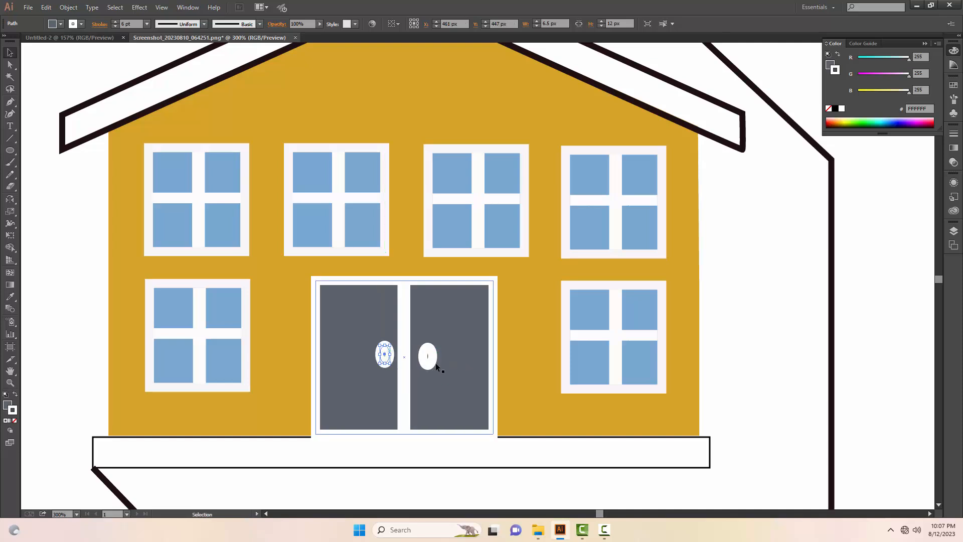
Recolour both door handles with the dark grey sampled from the left handle of the reference door
{"action": "key", "text": "ctrl+1"}
{"action": "left_click_drag", "start_coordinate": [449, 327], "coordinate": [368, 358]}
{"action": "key", "text": "i"}
{"action": "left_click", "coordinate": [688, 295]}
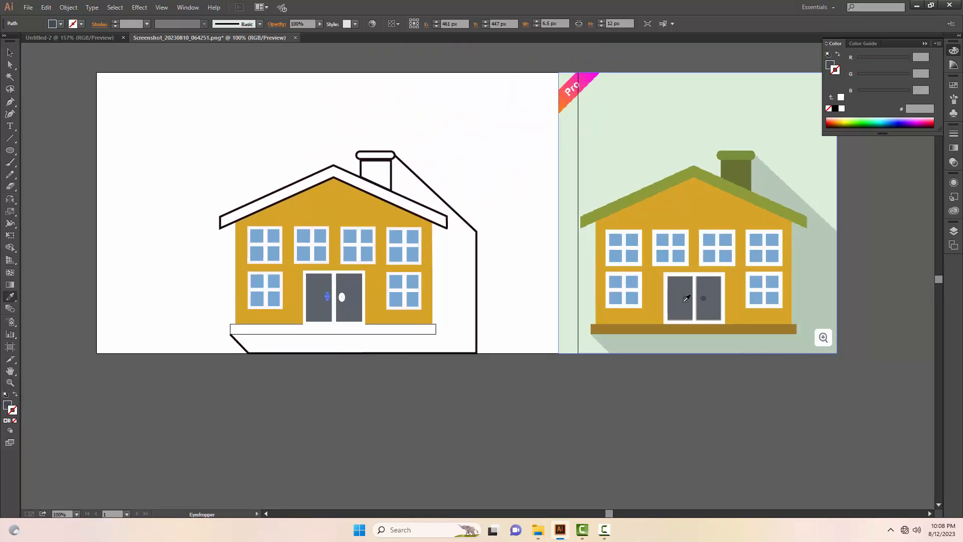
{"action": "key", "text": "v"}
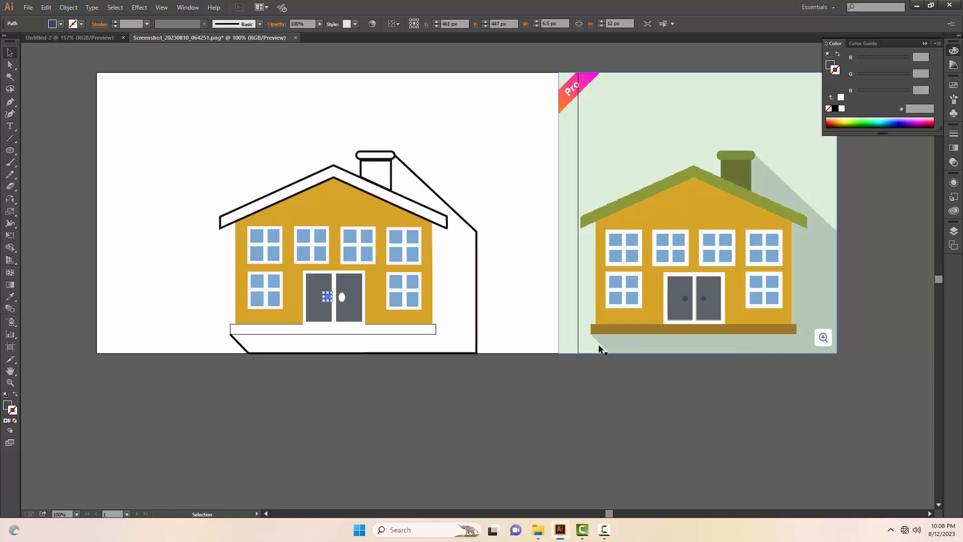
{"action": "left_click", "coordinate": [354, 369]}
{"action": "left_click", "coordinate": [342, 297]}
{"action": "key", "text": "i"}
{"action": "left_click", "coordinate": [689, 295]}
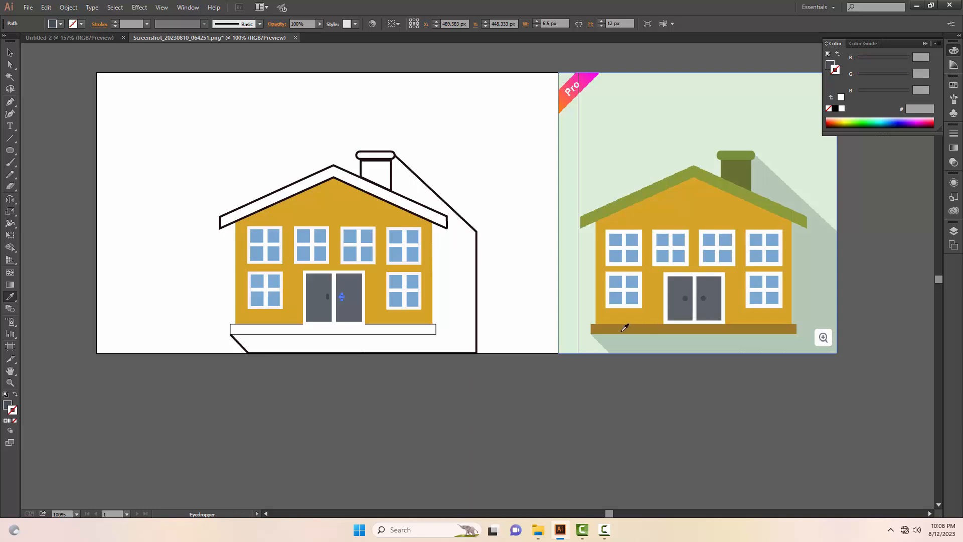
{"action": "key", "text": "v"}
{"action": "left_click", "coordinate": [408, 361]}
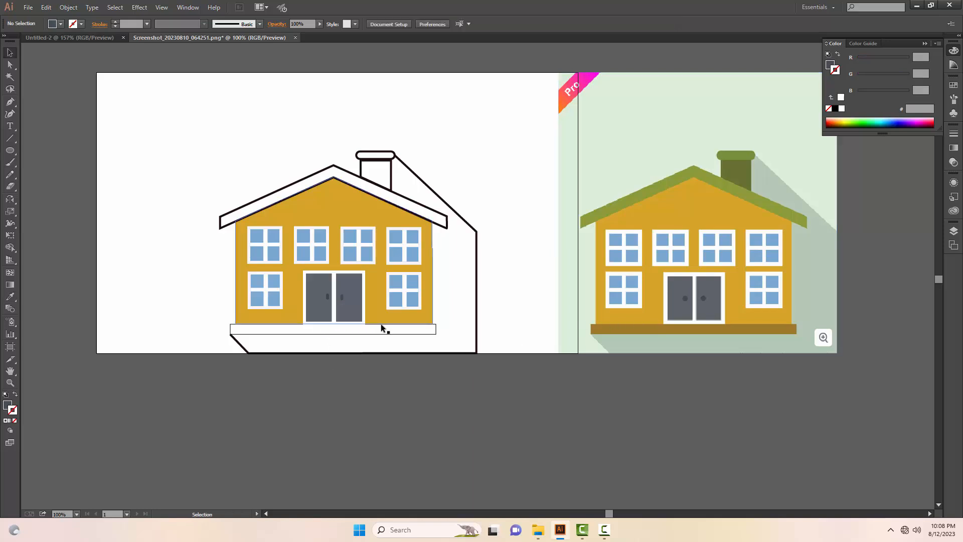
Fill the base strip under the house with the brown sampled from the reference base
{"action": "left_click", "coordinate": [380, 324]}
{"action": "left_click", "coordinate": [432, 331]}
{"action": "key", "text": "i"}
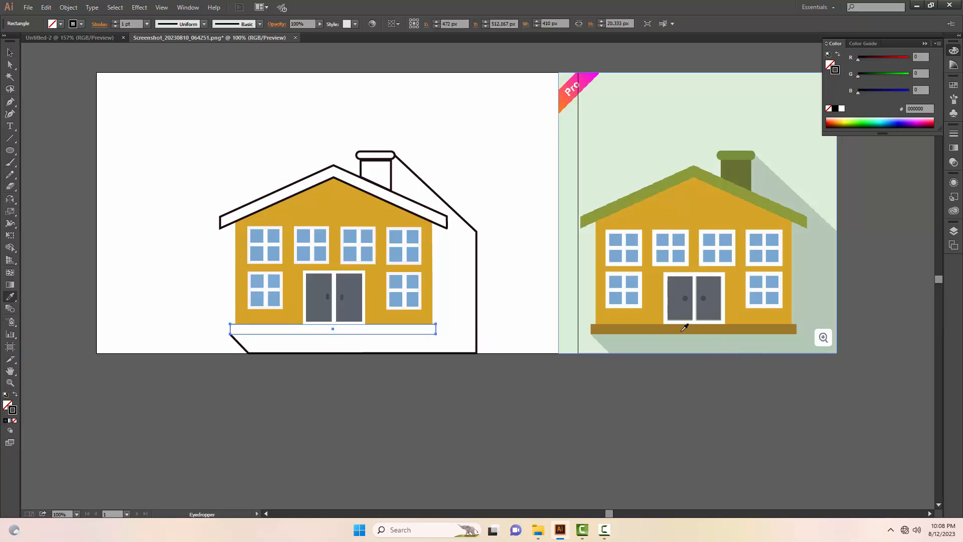
{"action": "left_click", "coordinate": [680, 327]}
{"action": "key", "text": "v"}
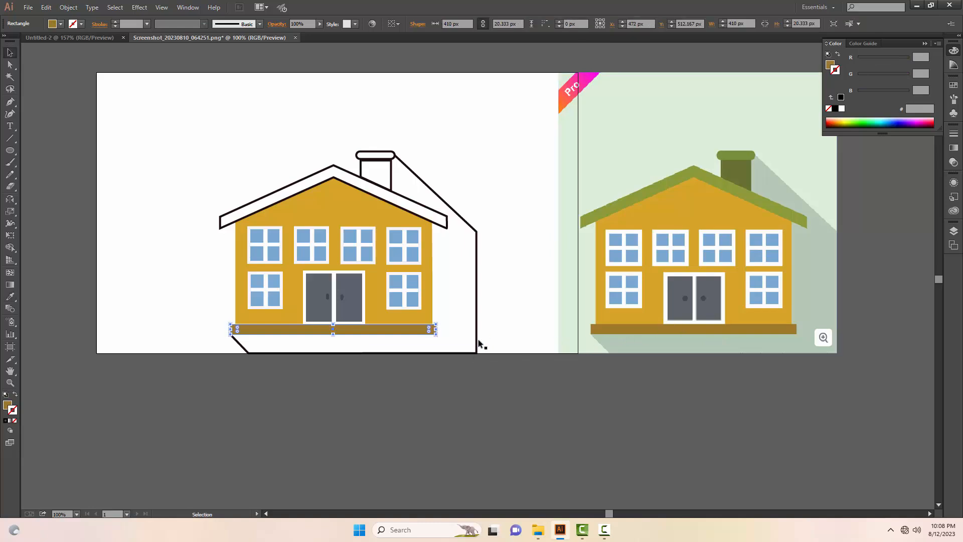
Fill the shadow outline with the grey-green sampled from the reference shadow and send it to the back
{"action": "left_click", "coordinate": [477, 340]}
{"action": "key", "text": "i"}
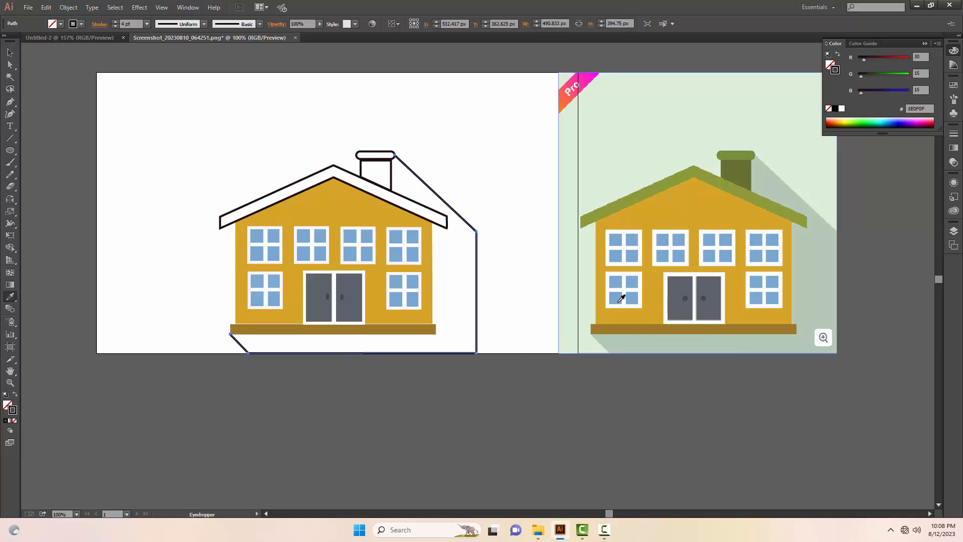
{"action": "left_click", "coordinate": [599, 164]}
{"action": "left_click", "coordinate": [615, 344]}
{"action": "key", "text": "v"}
{"action": "right_click", "coordinate": [461, 296]}
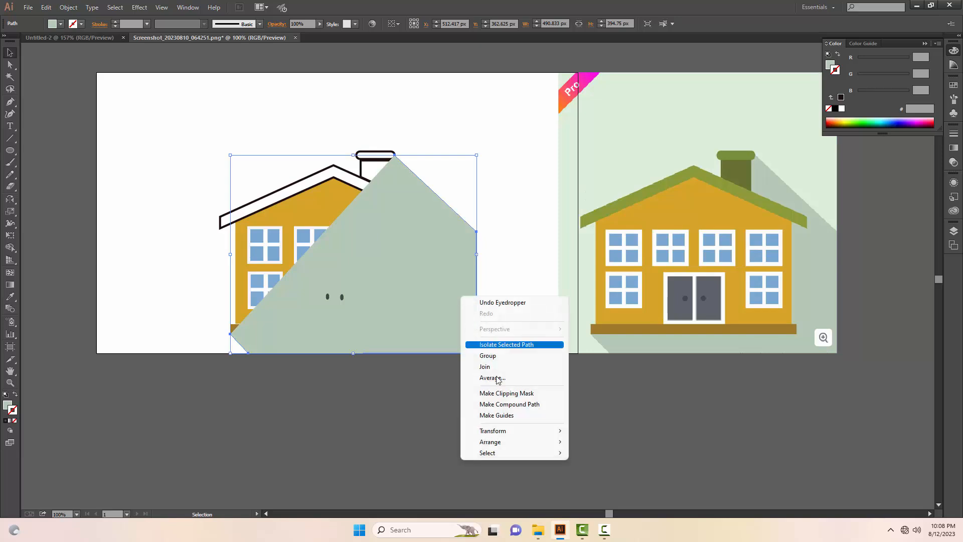
{"action": "mouse_move", "coordinate": [510, 442]}
{"action": "left_click", "coordinate": [606, 475]}
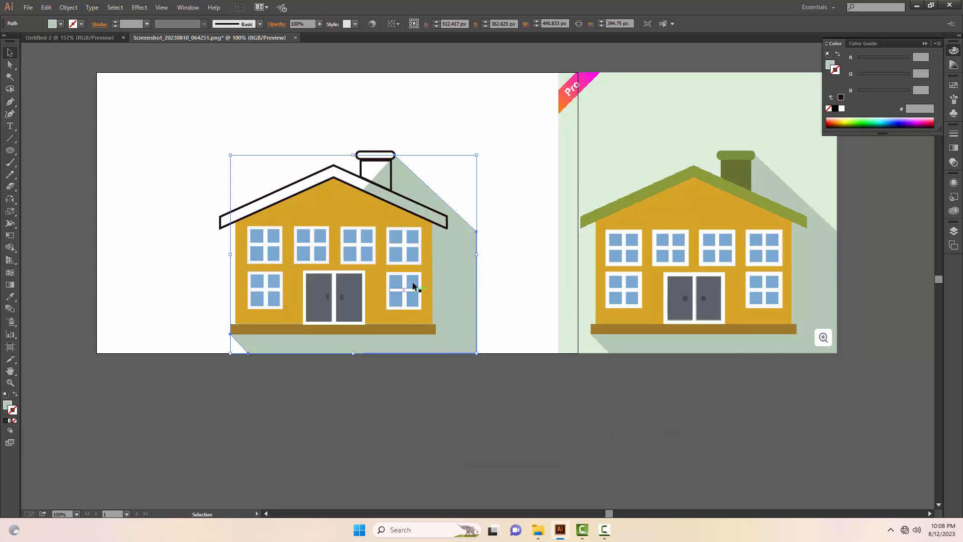
Fill the chimney body with the dark olive green sampled from the reference chimney
{"action": "left_click", "coordinate": [392, 179]}
{"action": "key", "text": "i"}
{"action": "left_click", "coordinate": [735, 171]}
{"action": "key", "text": "v"}
Fill the roof outline with the green sampled from the reference roof and deselect it
{"action": "left_click", "coordinate": [437, 211]}
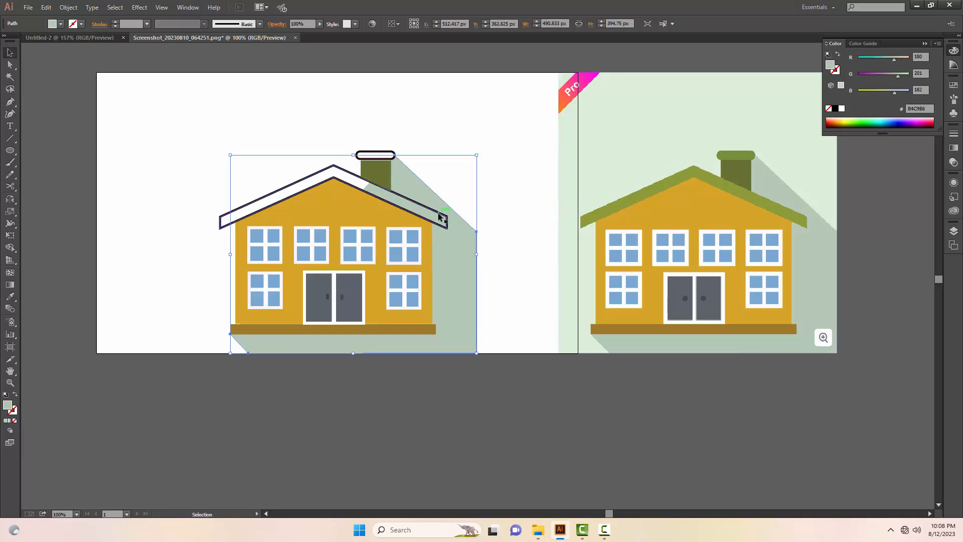
{"action": "key", "text": "i"}
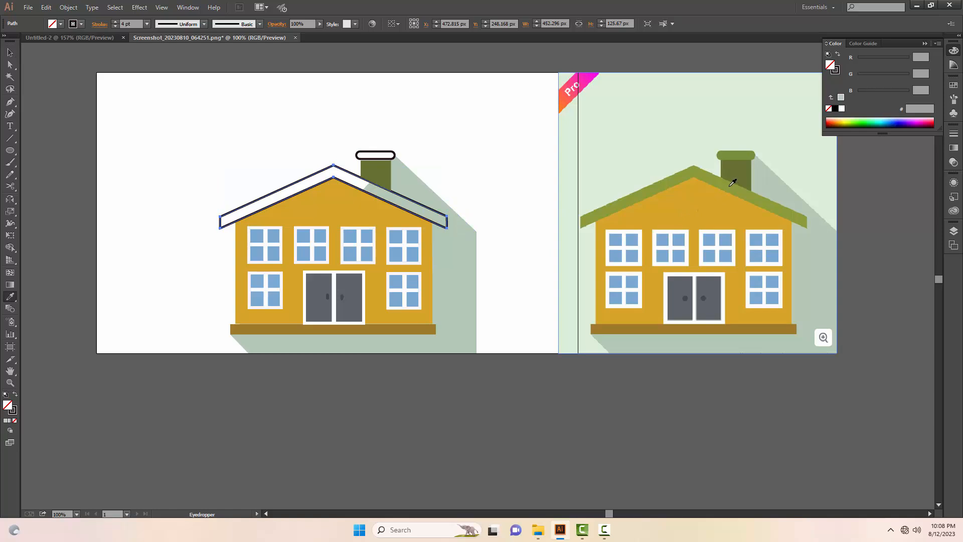
{"action": "left_click", "coordinate": [704, 186]}
{"action": "key", "text": "v"}
{"action": "left_click", "coordinate": [507, 182]}
Fill the chimney cap with the green sampled from the reference cap and shift it slightly down onto the chimney
{"action": "left_click", "coordinate": [392, 156]}
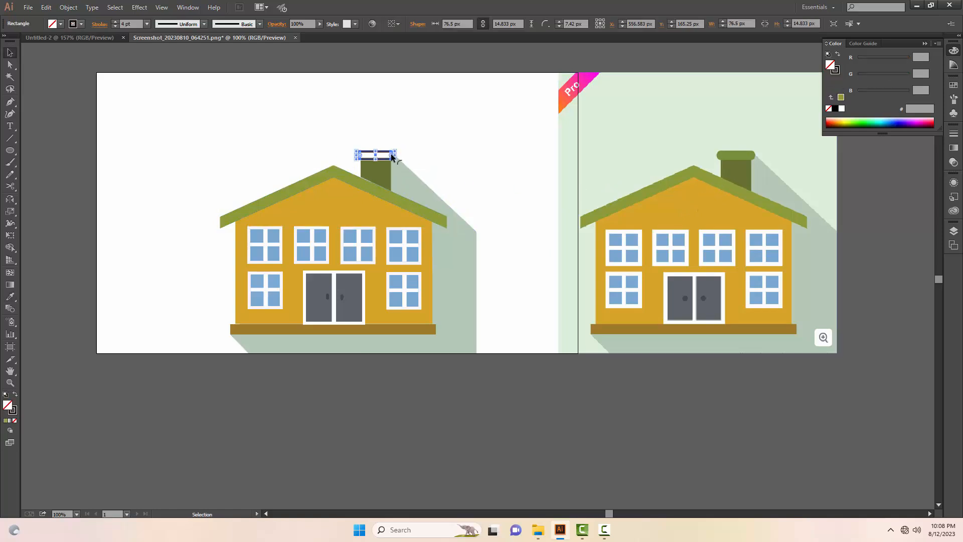
{"action": "left_click", "coordinate": [412, 145]}
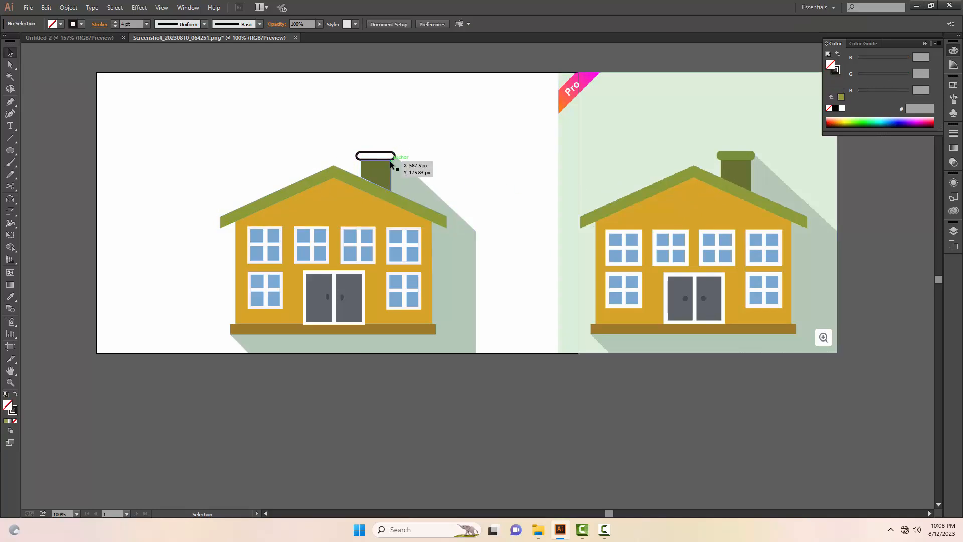
{"action": "key", "text": "i"}
{"action": "left_click", "coordinate": [731, 155]}
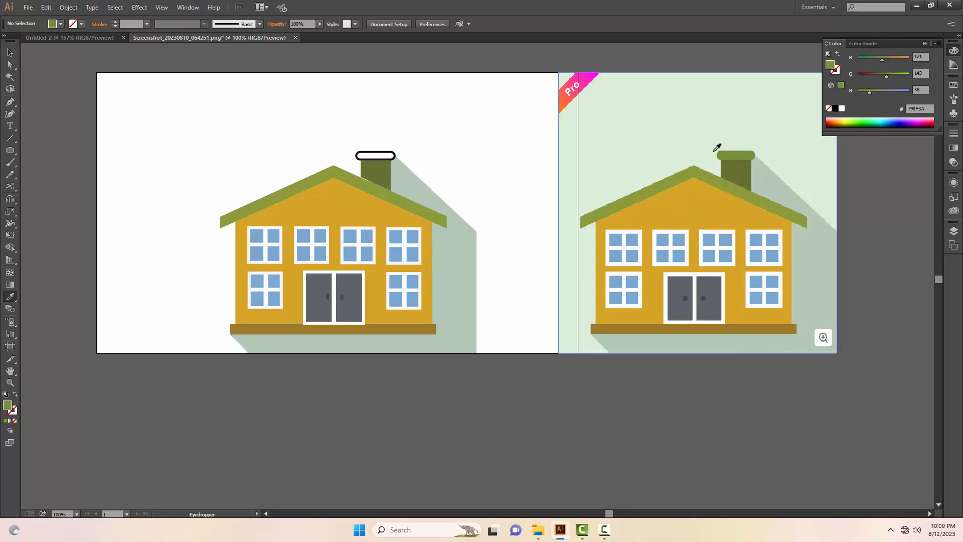
{"action": "left_click", "coordinate": [392, 155], "text": "ctrl"}
{"action": "left_click", "coordinate": [741, 155]}
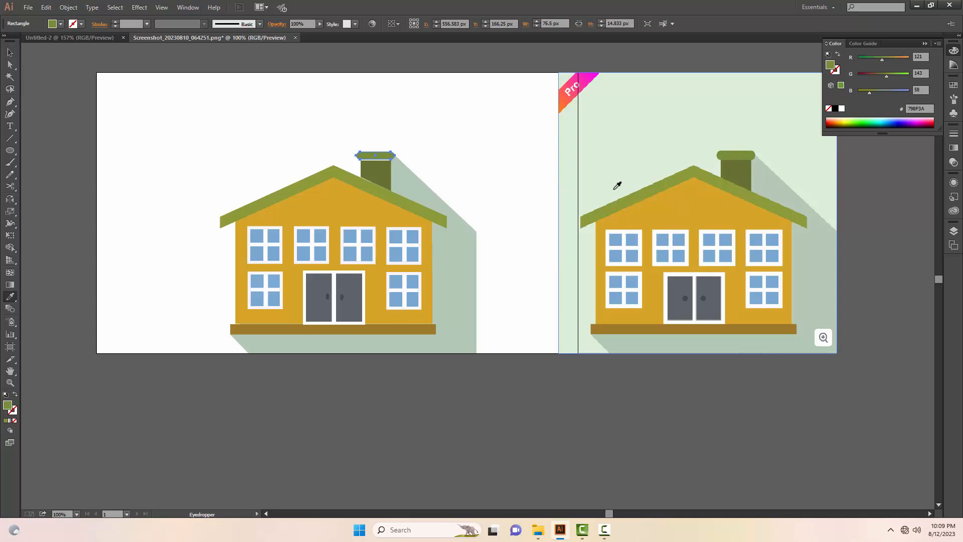
{"action": "key", "text": "v"}
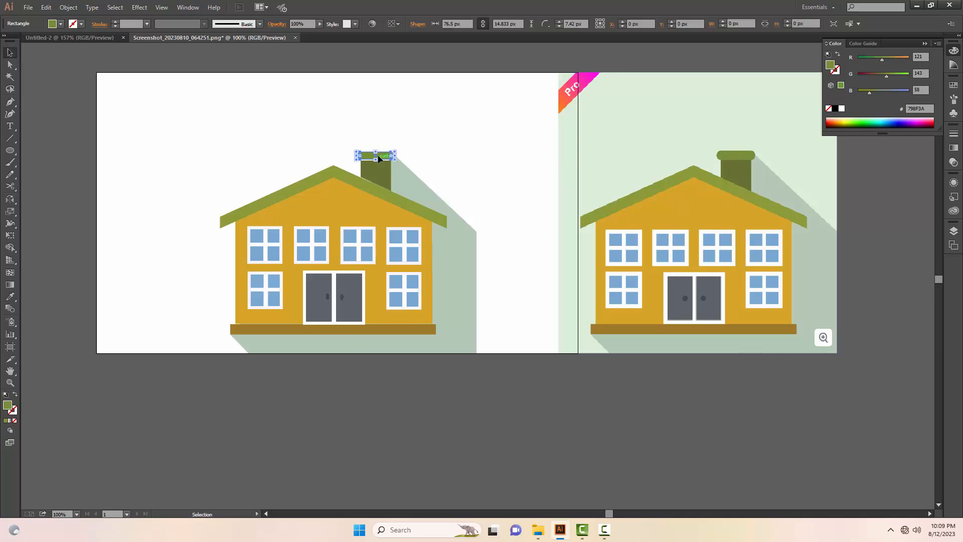
{"action": "left_click", "coordinate": [444, 144]}
{"action": "left_click", "coordinate": [374, 180]}
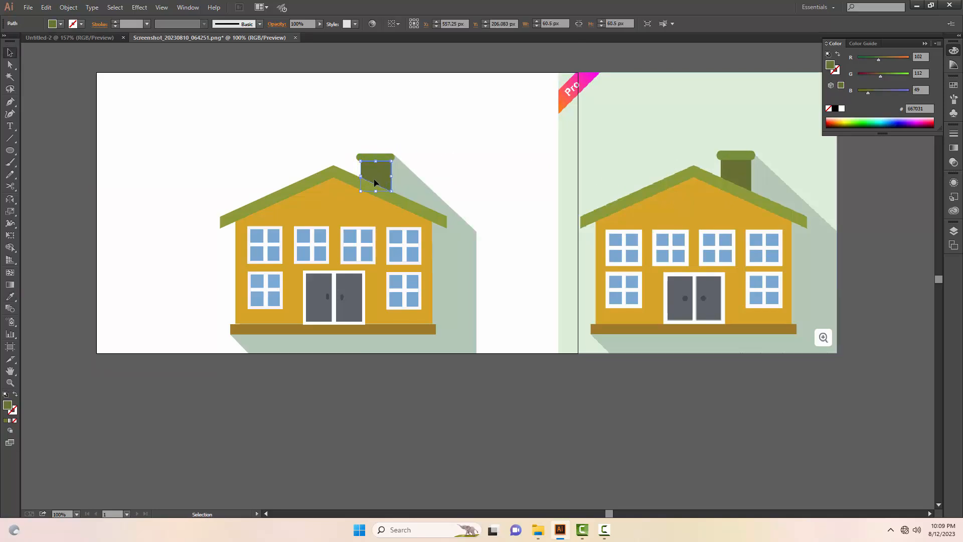
{"action": "left_click", "coordinate": [447, 132]}
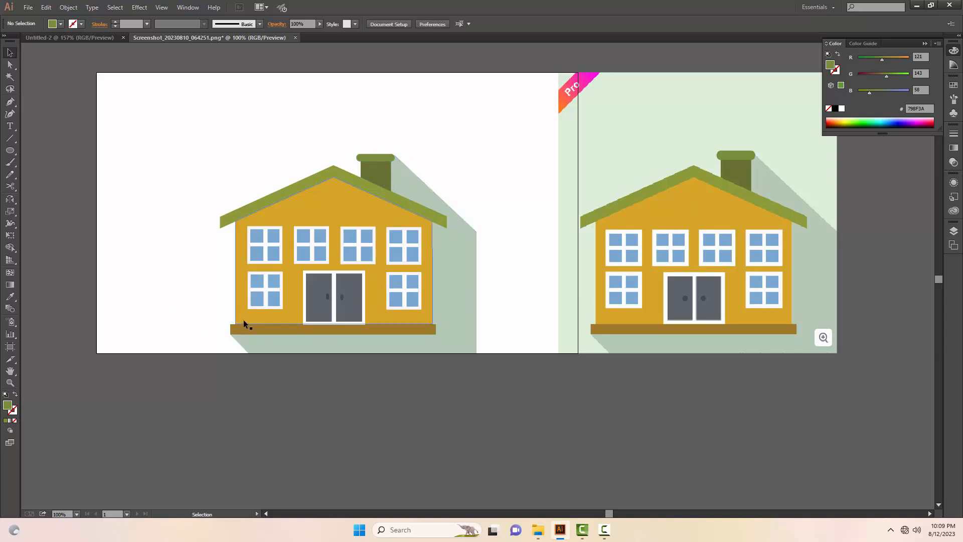
{"action": "left_click", "coordinate": [258, 313]}
{"action": "left_click", "coordinate": [194, 255]}
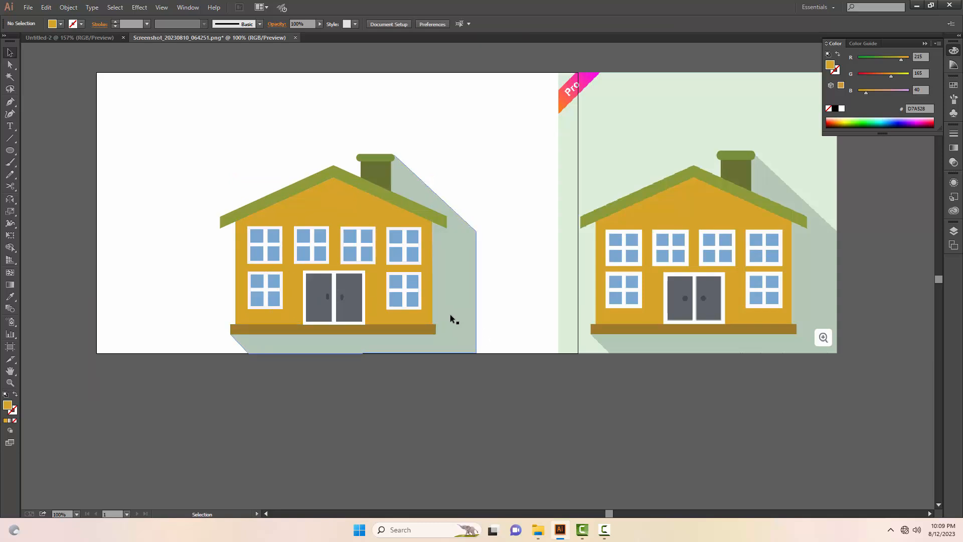
Draw a background rectangle about 960 by 560 px over the artboard, fill it with the reference's pale green, and place it behind the house
{"action": "key", "text": "z"}
{"action": "left_click", "coordinate": [409, 270], "text": "alt"}
{"action": "left_click_drag", "start_coordinate": [526, 266], "coordinate": [343, 289]}
{"action": "left_click_drag", "start_coordinate": [434, 285], "coordinate": [400, 295]}
{"action": "key", "text": "v"}
{"action": "key", "text": "m"}
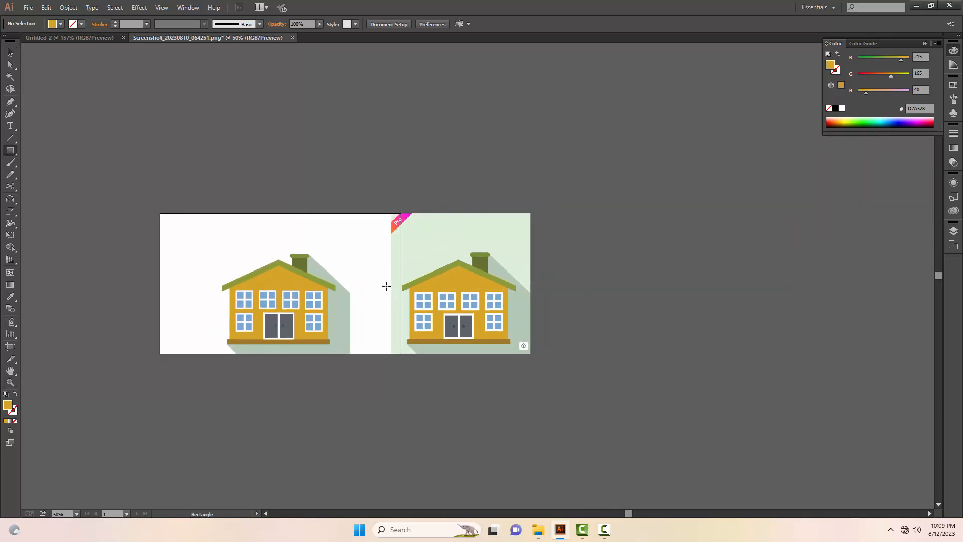
{"action": "left_click_drag", "start_coordinate": [161, 214], "coordinate": [400, 353]}
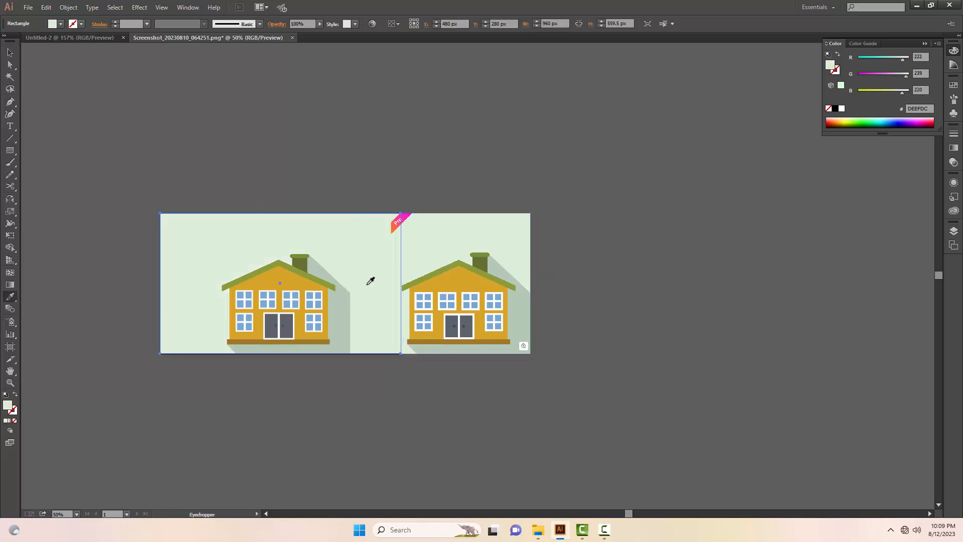
{"action": "key", "text": "v"}
{"action": "left_click", "coordinate": [335, 164]}
Select the whole house illustration together with its shadow and pale green background, leaving the reference picture out
{"action": "left_click_drag", "start_coordinate": [431, 261], "coordinate": [480, 277]}
{"action": "key", "text": "z"}
{"action": "left_click", "coordinate": [475, 274]}
{"action": "left_click", "coordinate": [431, 297]}
{"action": "left_click_drag", "start_coordinate": [417, 295], "coordinate": [475, 280]}
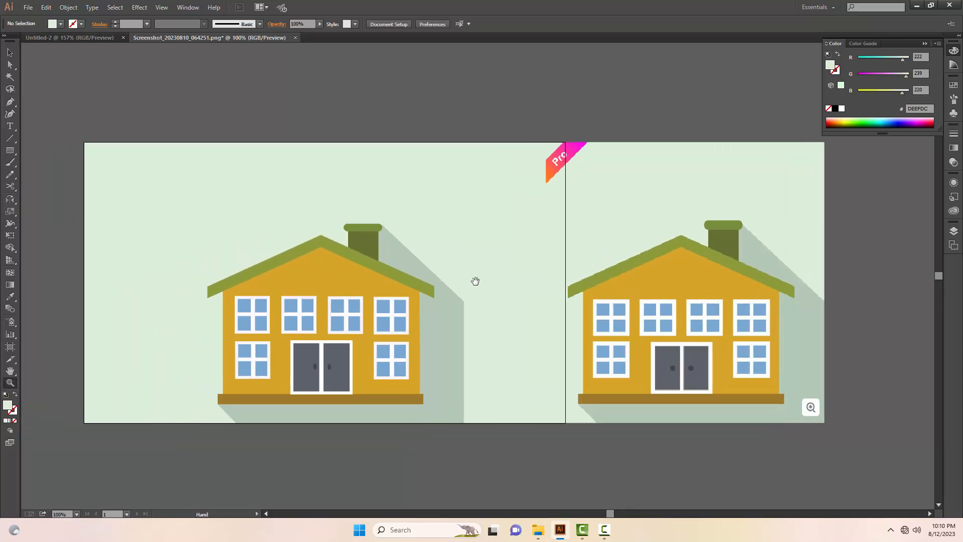
{"action": "key", "text": "v"}
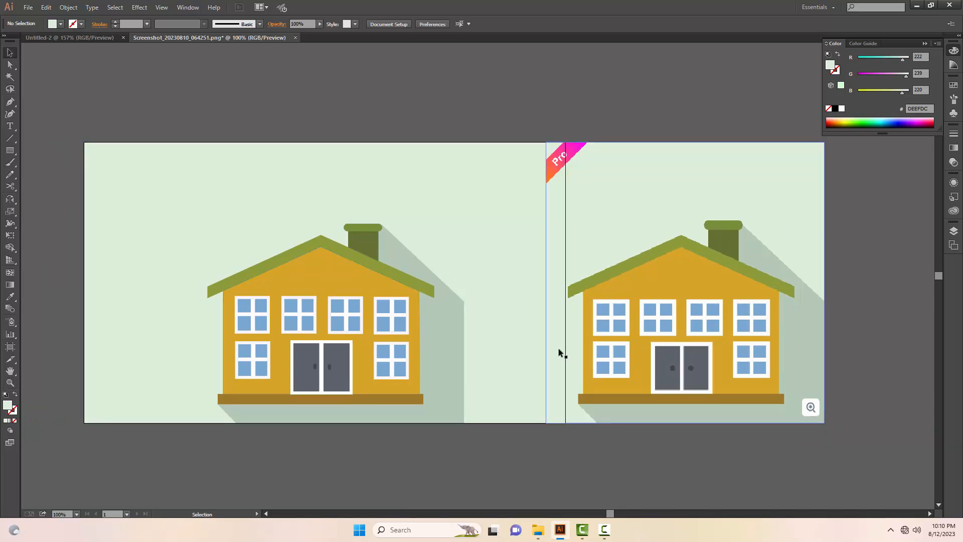
{"action": "left_click_drag", "start_coordinate": [454, 314], "coordinate": [463, 275]}
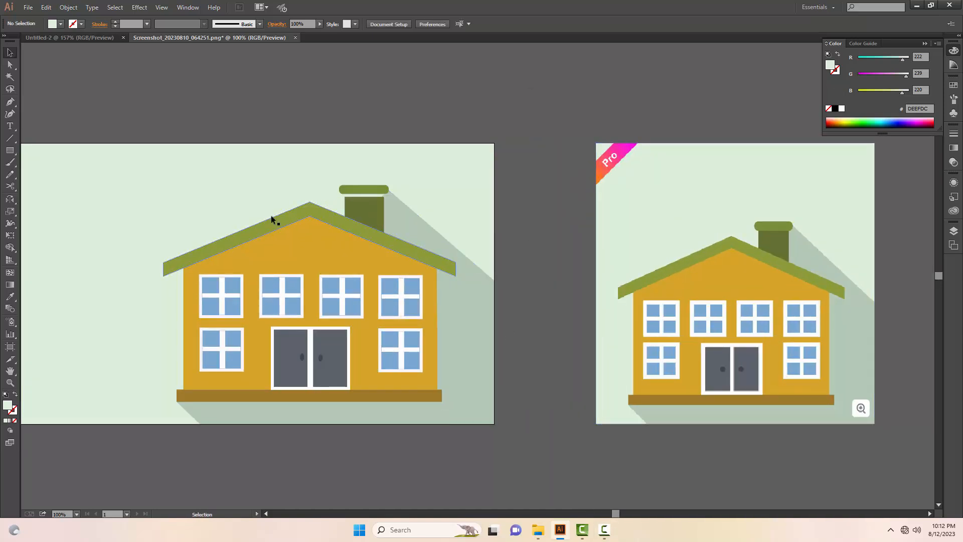
{"action": "left_click_drag", "start_coordinate": [122, 107], "coordinate": [498, 433]}
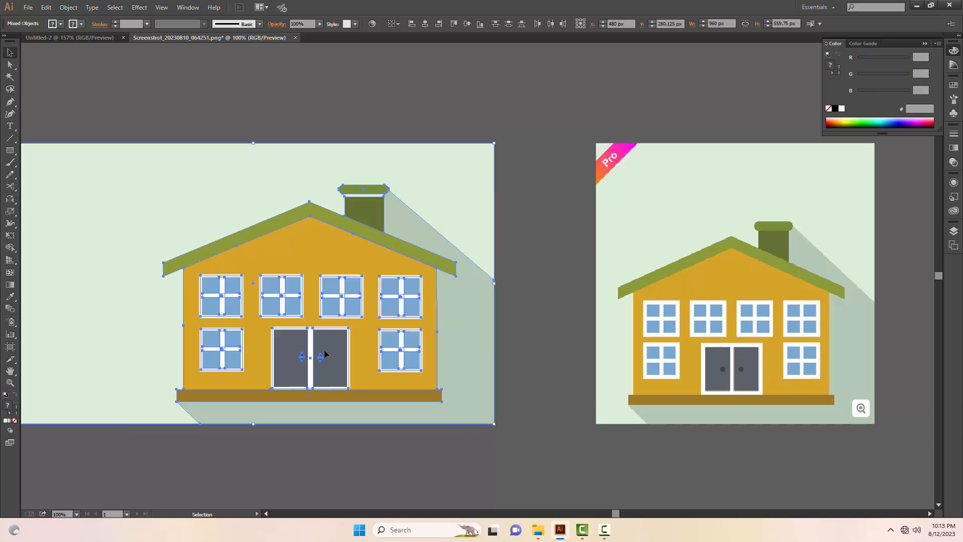